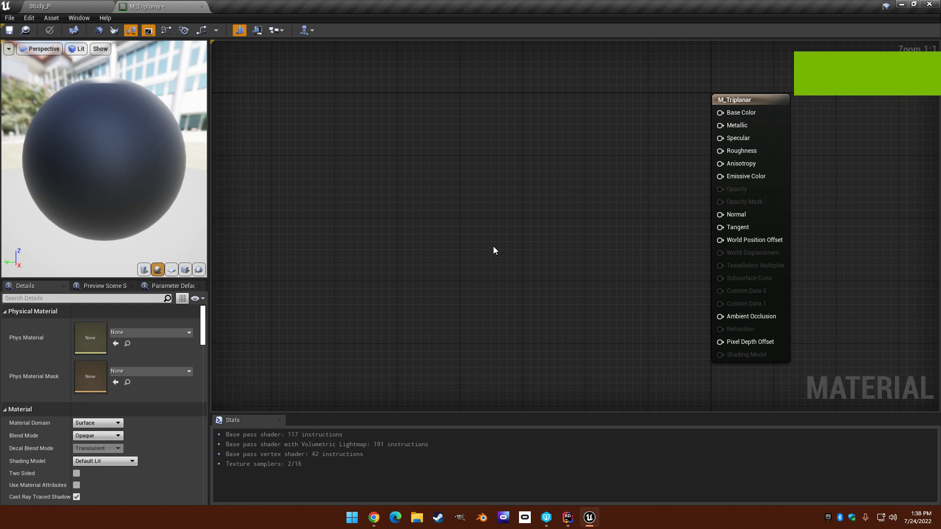
Add a Texture Object node to the material graph, placed well away from the M_Triplanar result node.
right_click_drag(534, 200, 553, 209)
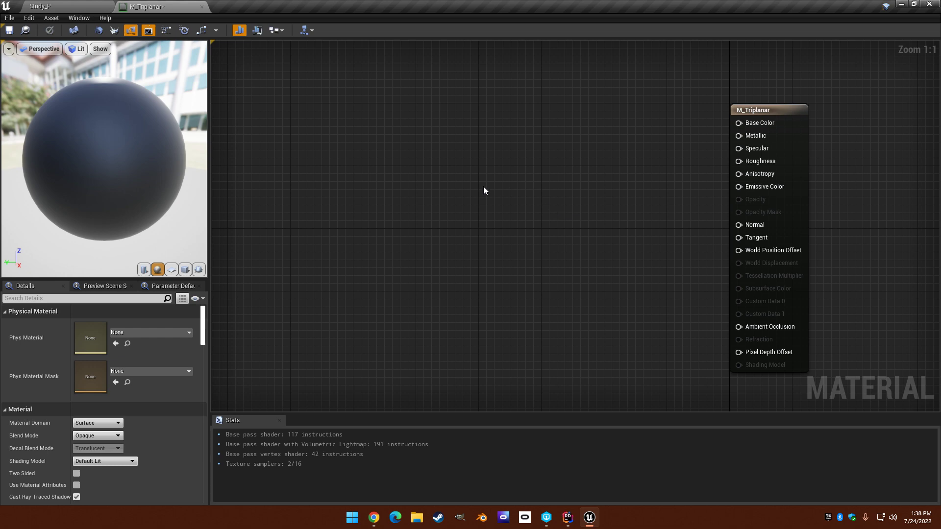
right_click_drag(482, 205, 500, 190)
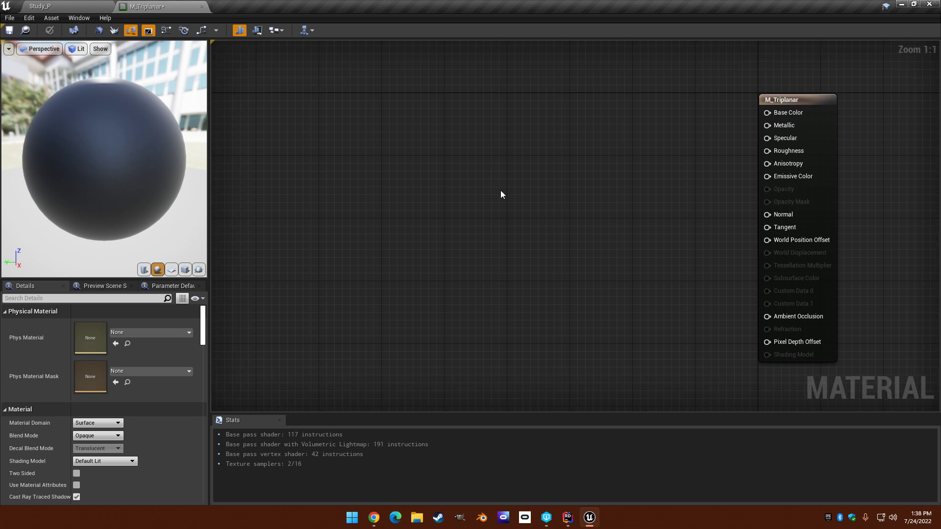
right_click(323, 185)
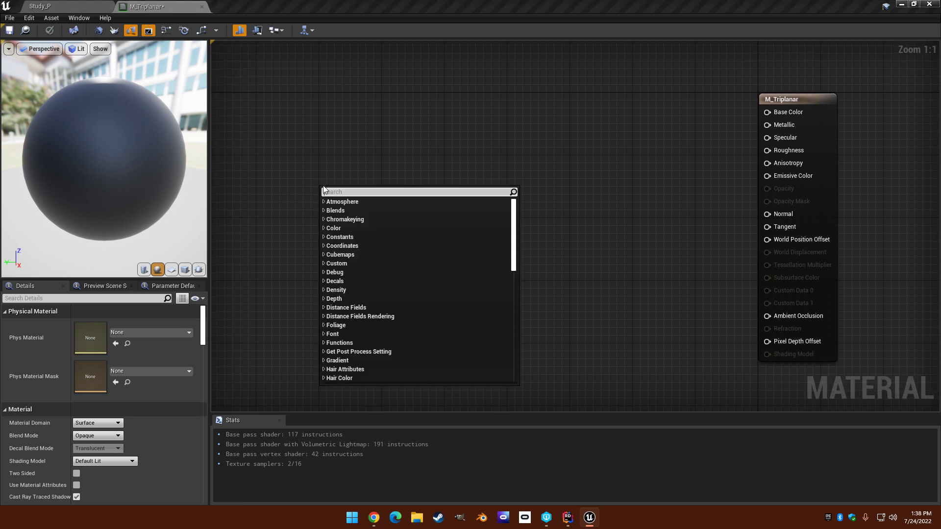
type("textureobject")
key("Return")
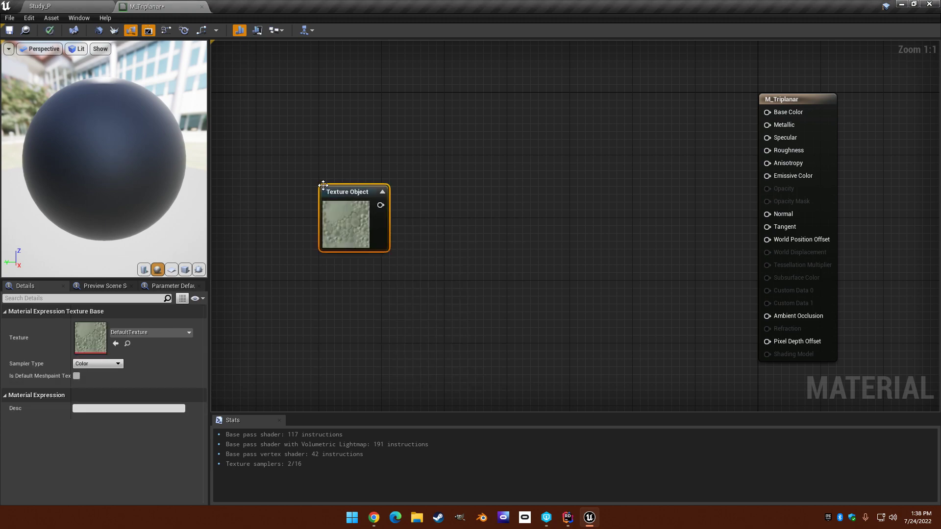
right_click_drag(411, 109, 483, 105)
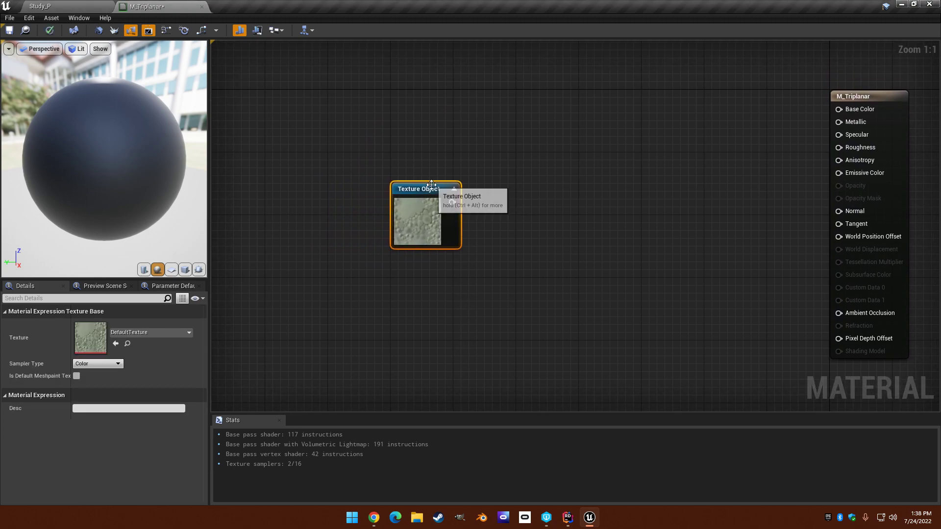
left_click_drag(431, 192, 366, 164)
right_click_drag(435, 134, 429, 179)
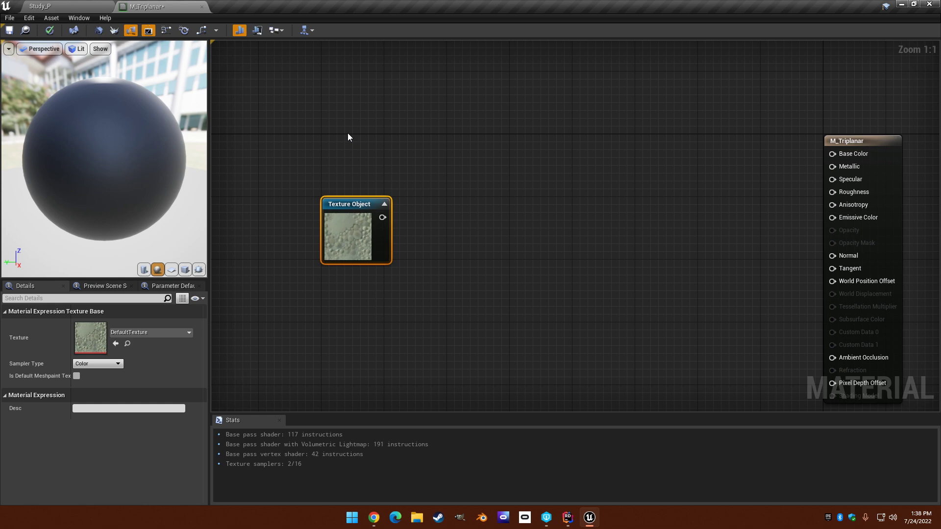
right_click_drag(328, 159, 338, 130)
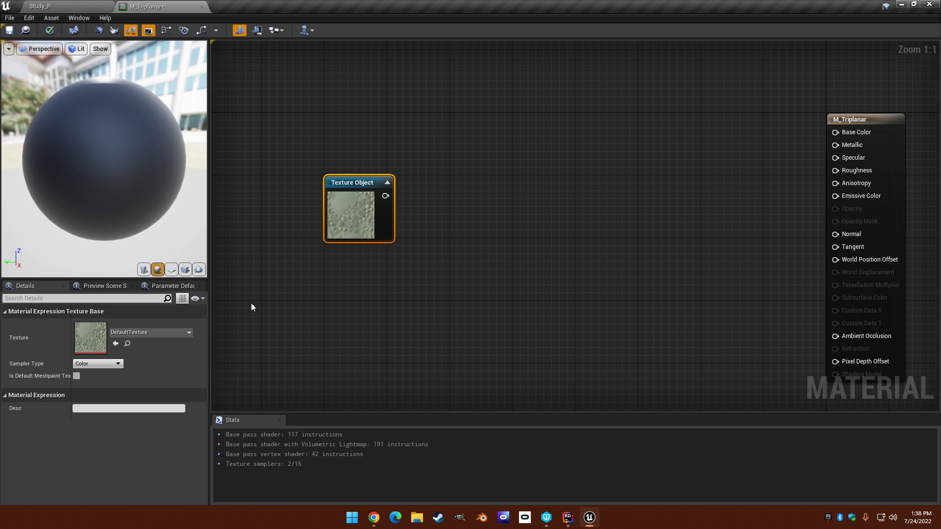
Set the Texture Object node's texture to DefaultDiffuse.
left_click(167, 333)
type("default diff")
key("Down")
key("Return")
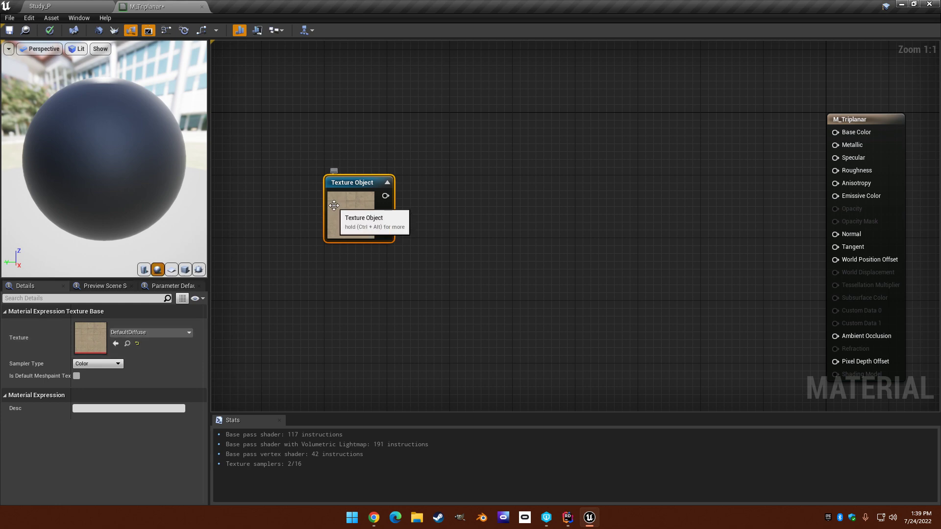
Feed the Texture Object into a new Texture Sample node and connect its RGB output to Base Color.
left_click_drag(385, 196, 834, 132)
left_click_drag(385, 196, 858, 133)
left_click_drag(385, 196, 448, 194)
type("texture samp")
key("Return")
left_click_drag(536, 213, 835, 133)
mouse_move(140, 141)
left_mouse_down()
mouse_move(98, 145)
mouse_move(137, 142)
left_mouse_up()
mouse_move(503, 201)
left_mouse_down()
mouse_move(507, 184)
mouse_move(523, 184)
mouse_move(507, 185)
left_mouse_up()
left_click_drag(353, 185, 336, 201)
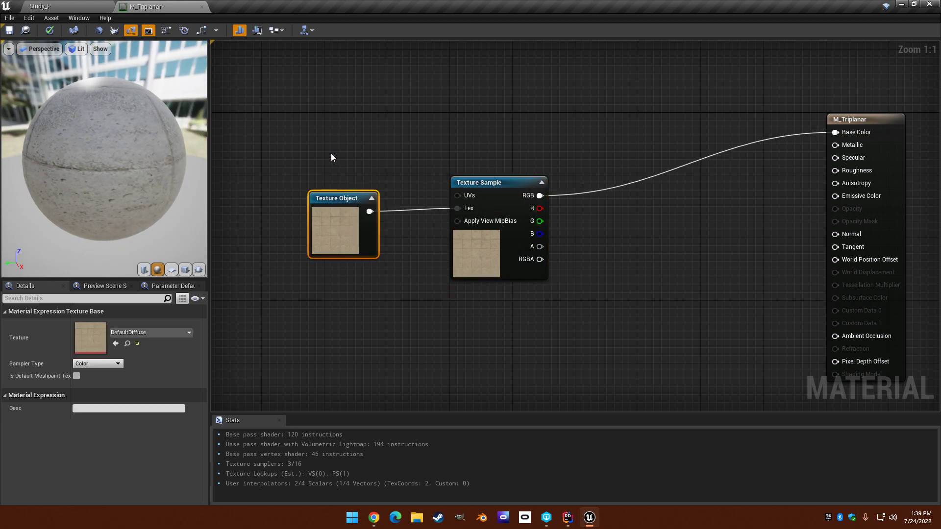
right_click_drag(329, 153, 485, 189)
right_click(392, 134)
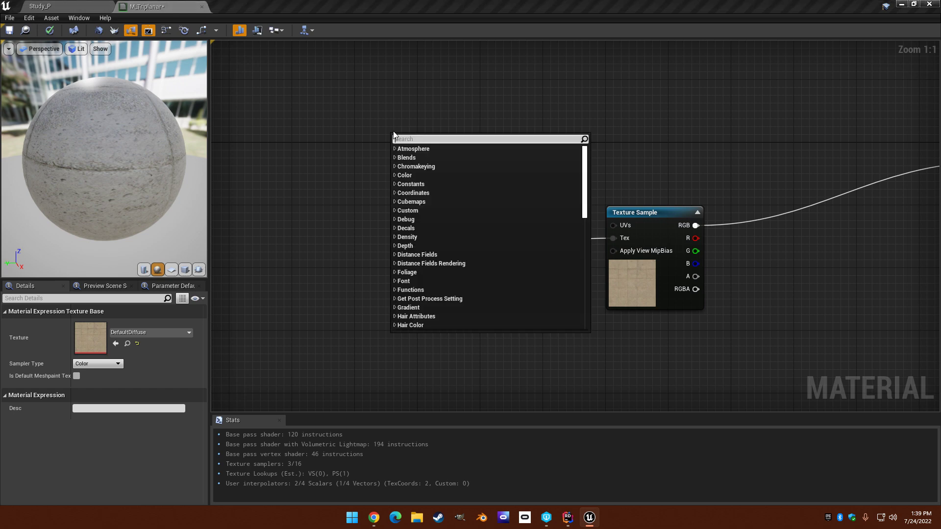
type("wor")
key("Escape")
right_click_drag(655, 124, 555, 126)
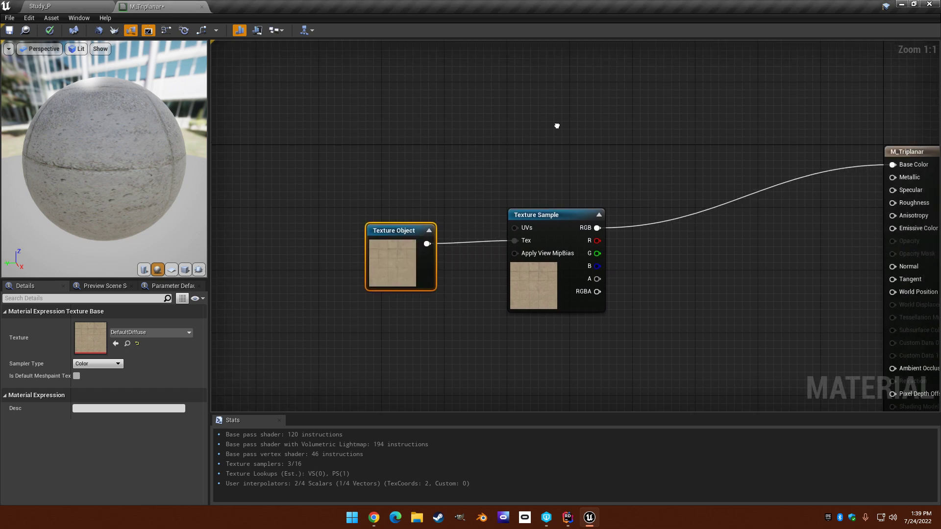
right_click_drag(525, 199, 490, 169)
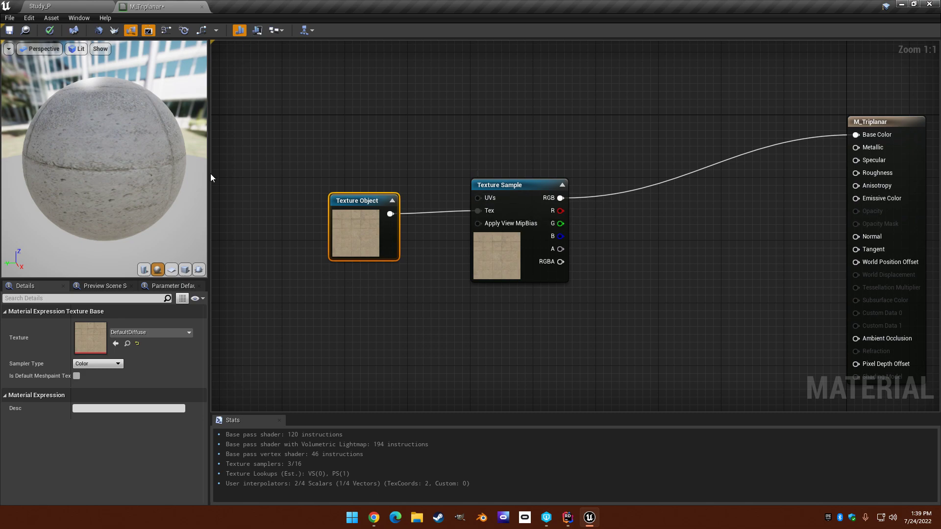
Add a WorldPosition node to the graph above the Texture Object node.
right_click_drag(330, 109, 426, 156)
right_click(379, 151)
type("world")
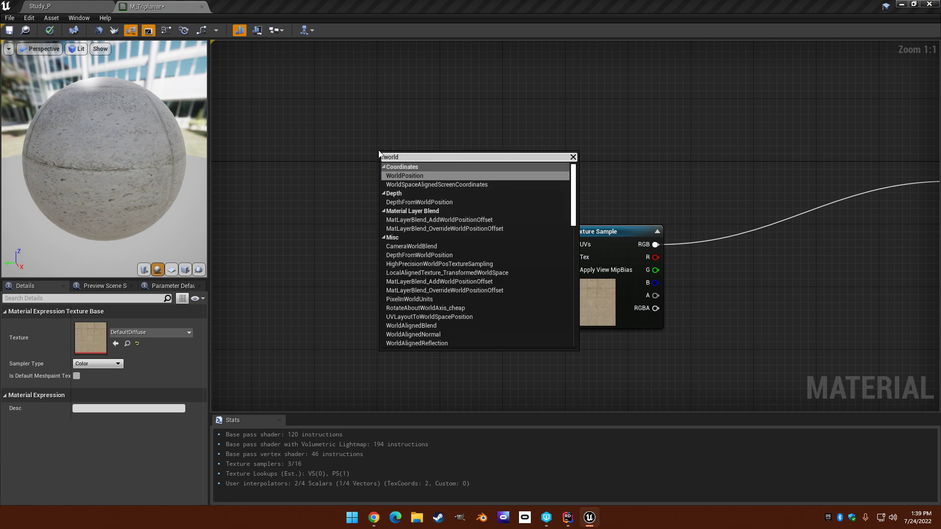
key("Return")
right_click_drag(474, 83, 507, 106)
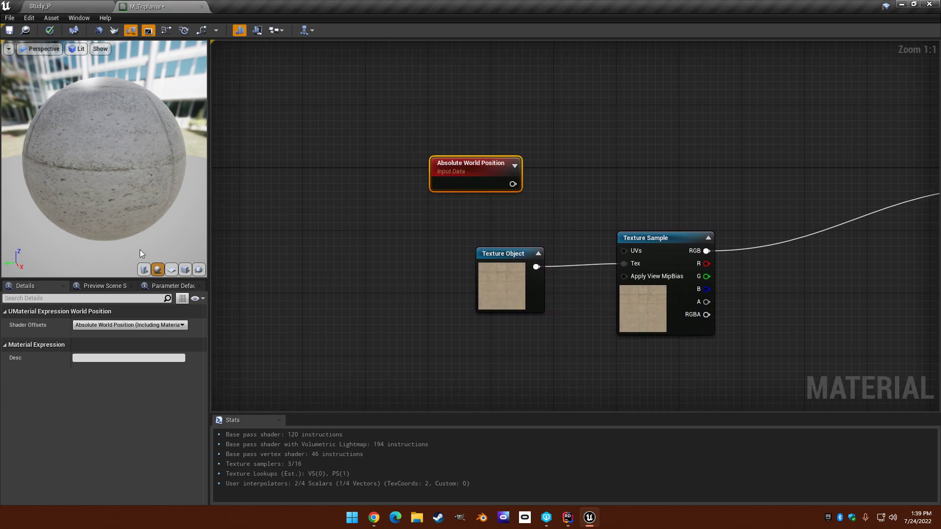
Set the world position node's Shader Offsets to Absolute World Position (Excluding Material Shader Offsets) and move it farther from the texture nodes.
left_click(135, 325)
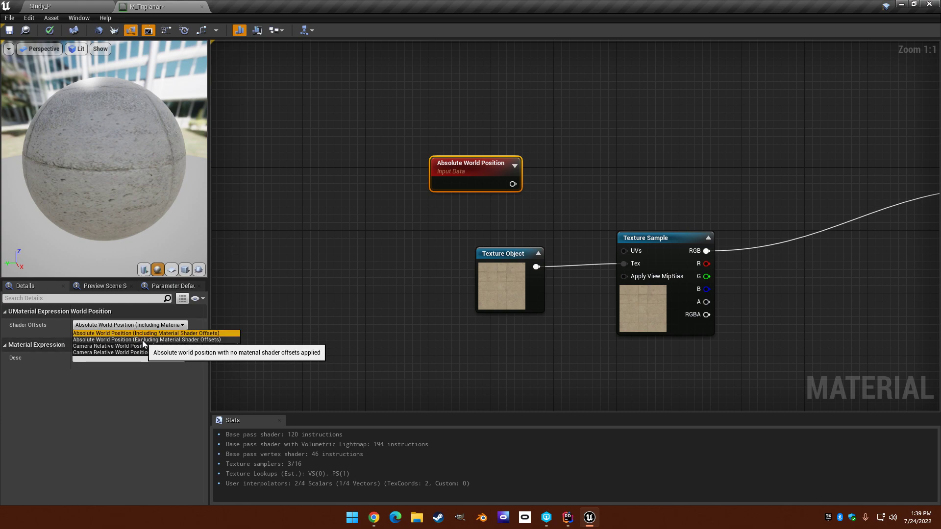
left_click(142, 340)
right_click_drag(421, 232, 342, 248)
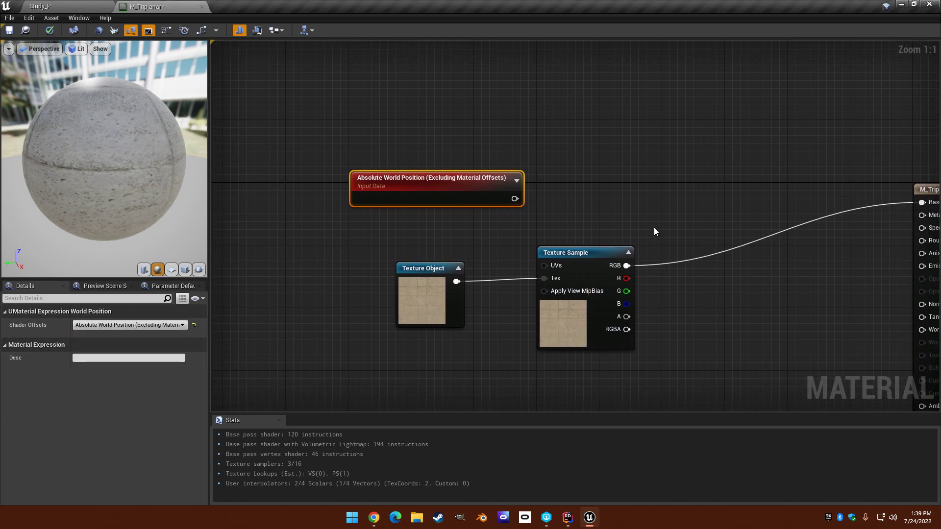
right_click_drag(655, 225, 527, 138)
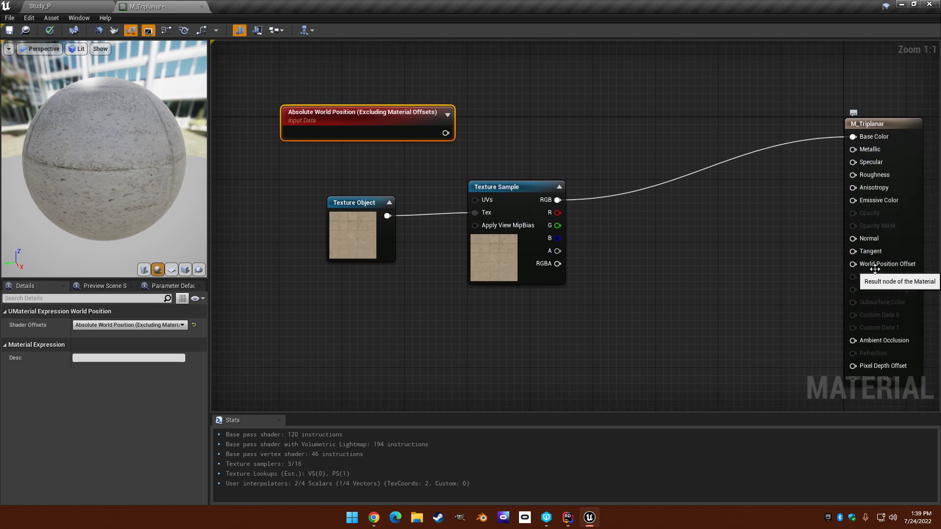
right_click_drag(419, 132, 508, 183)
left_click_drag(508, 183, 401, 115)
Create a Divide node with the Absolute World Position output feeding its A input.
right_click_drag(501, 157, 469, 188)
left_click_drag(455, 170, 525, 170)
type("divide")
key("Return")
Add a scalar parameter named TextureSizeInWorldSpaceCm and place it below the Absolute World Position node.
right_click_drag(337, 211, 392, 203)
left_click(377, 199)
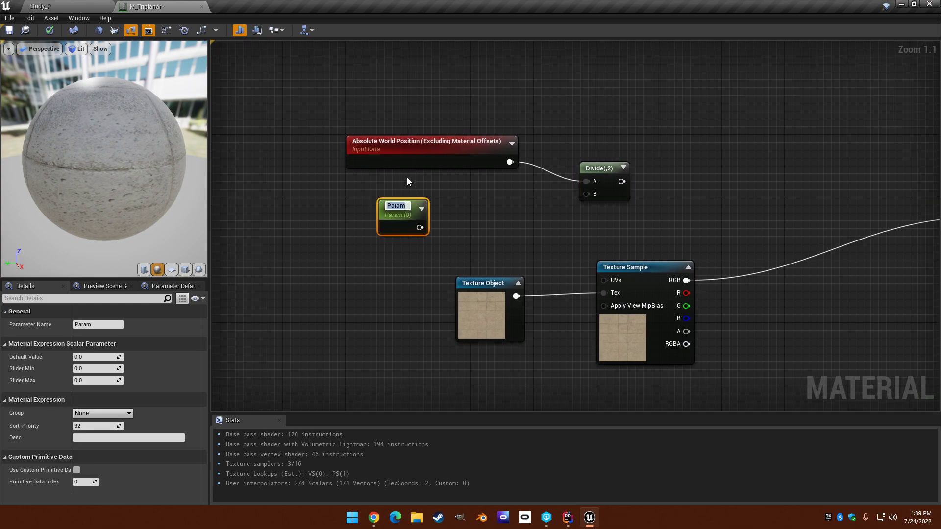
type("TextureSizeInWorldSPaceCm")
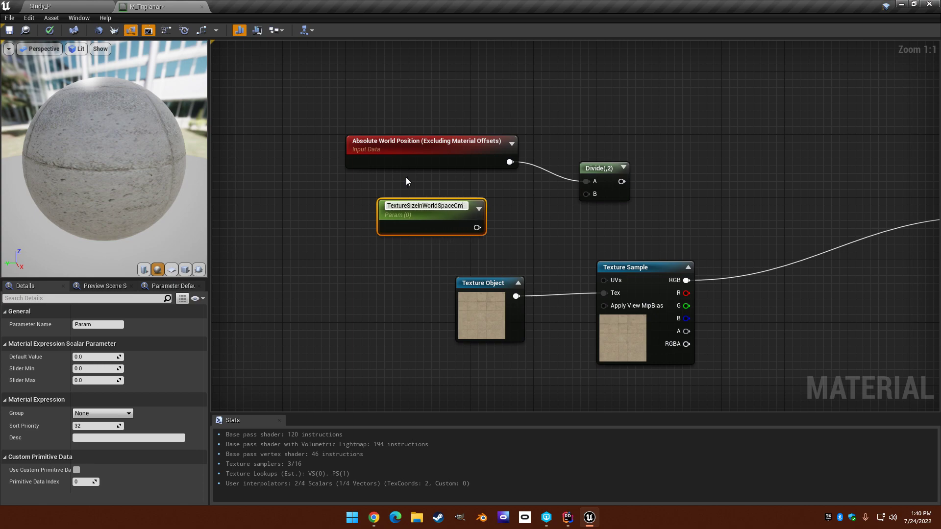
key("Return")
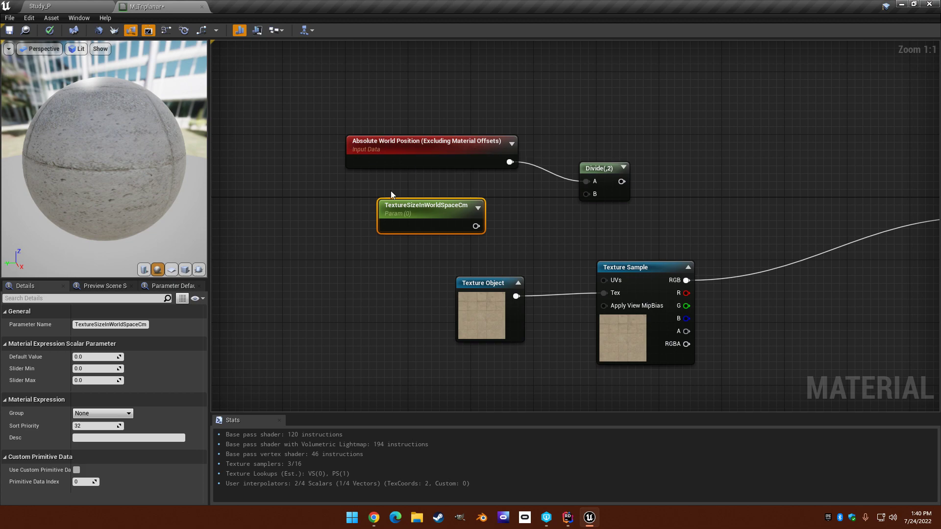
left_click_drag(418, 209, 401, 215)
right_click_drag(349, 257, 320, 253)
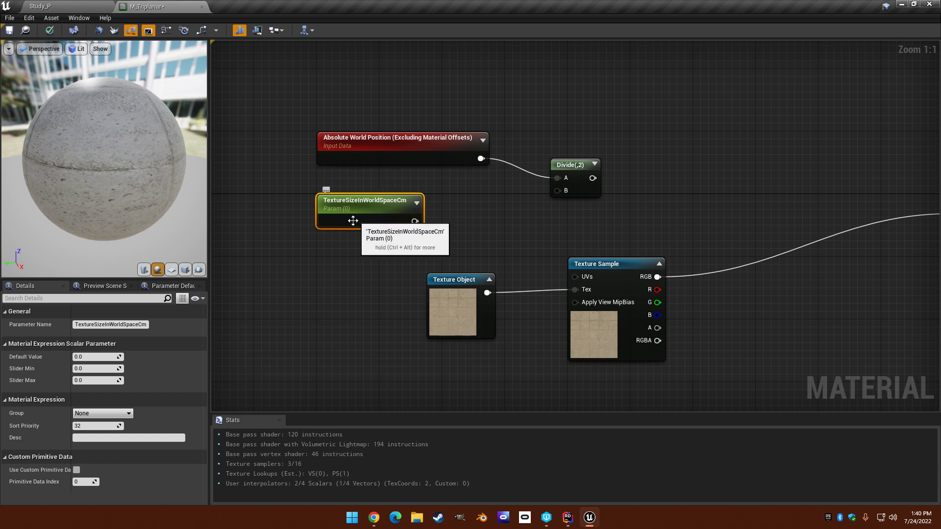
Set the TextureSizeInWorldSpaceCm parameter's default value to 100.
left_click(95, 357)
type("100")
key("Return")
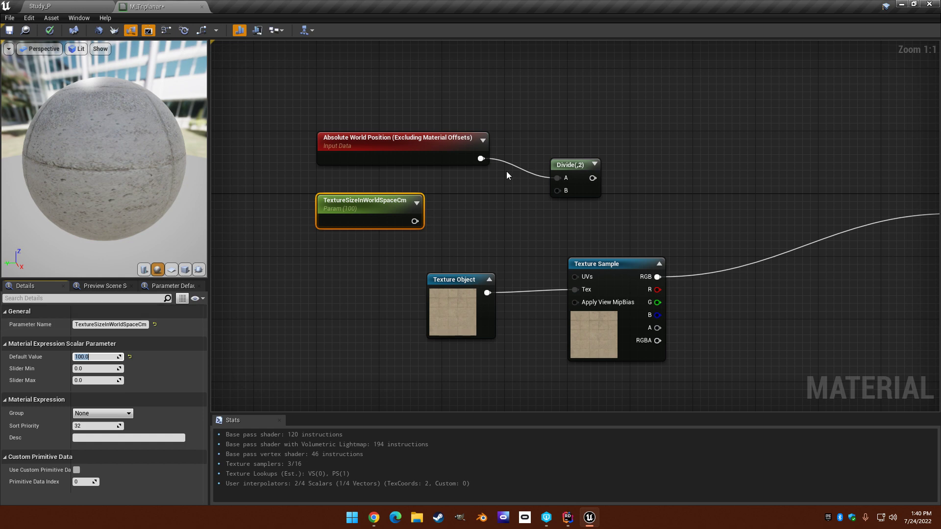
Add a MakeFloat3 node, feed TextureSizeInWorldSpaceCm into X, Y and Z, and connect its Result to Divide's B input.
right_click_drag(466, 207, 432, 200)
left_click(430, 201)
right_click(428, 202)
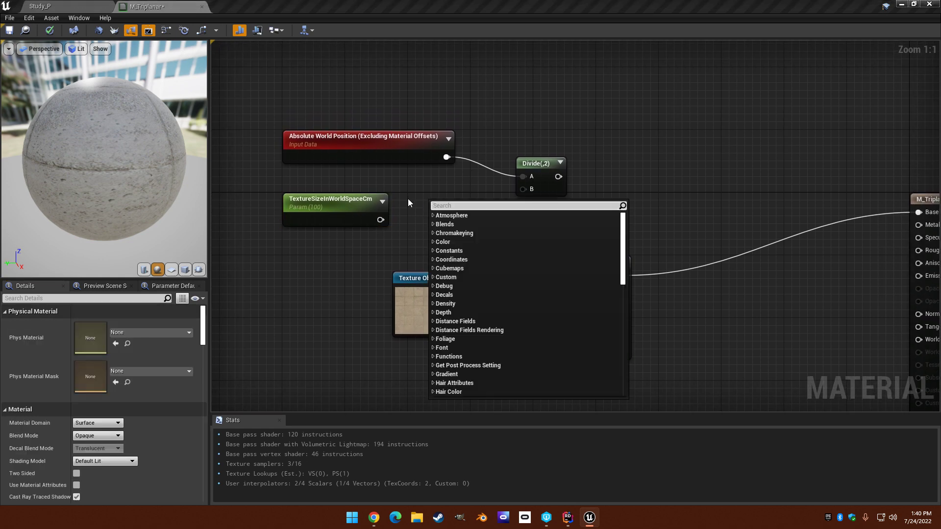
type("make flo")
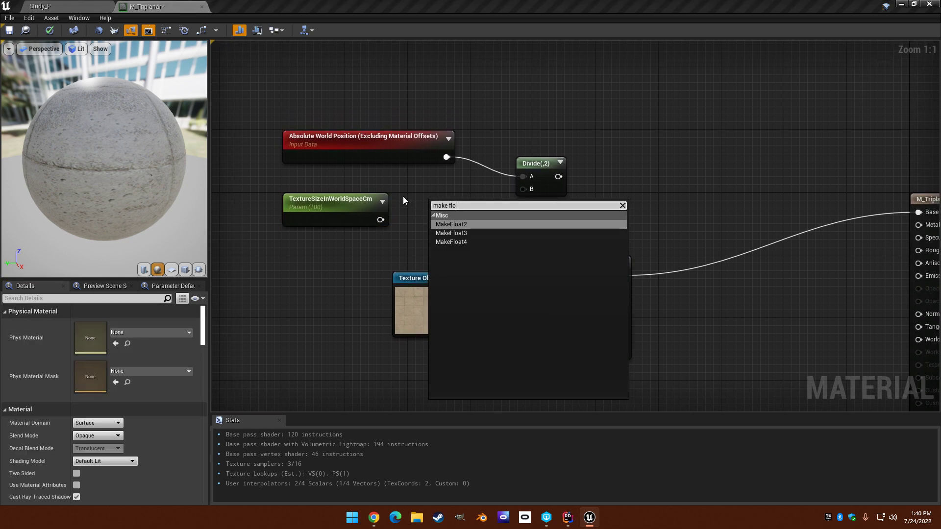
key("Down")
key("Return")
left_click_drag(380, 220, 436, 230)
left_click_drag(380, 220, 436, 243)
left_click_drag(481, 217, 536, 143)
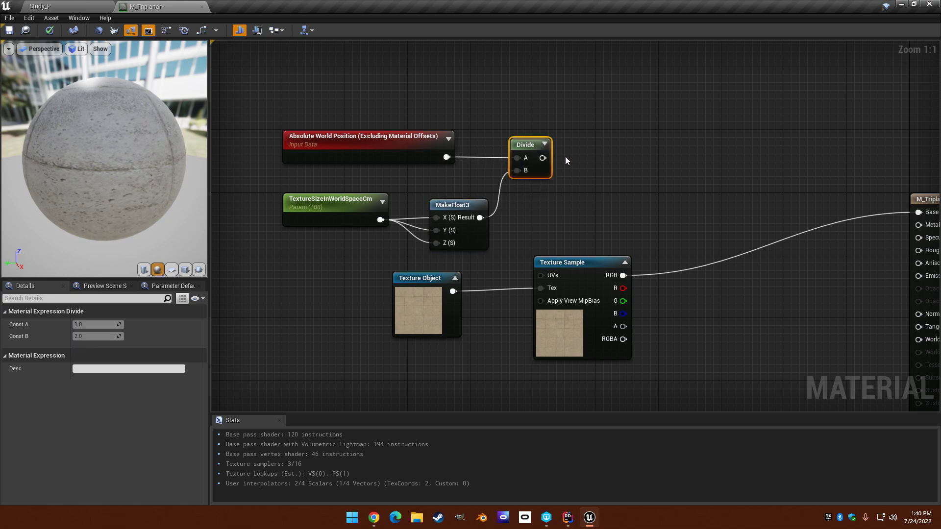
Move the world position, size parameter, MakeFloat3 and Divide nodes together, away from the texture nodes.
right_click_drag(569, 173, 556, 158)
left_click_drag(327, 87, 506, 211)
right_click_drag(503, 203, 569, 266)
left_click_drag(585, 197, 487, 190)
left_click(536, 216)
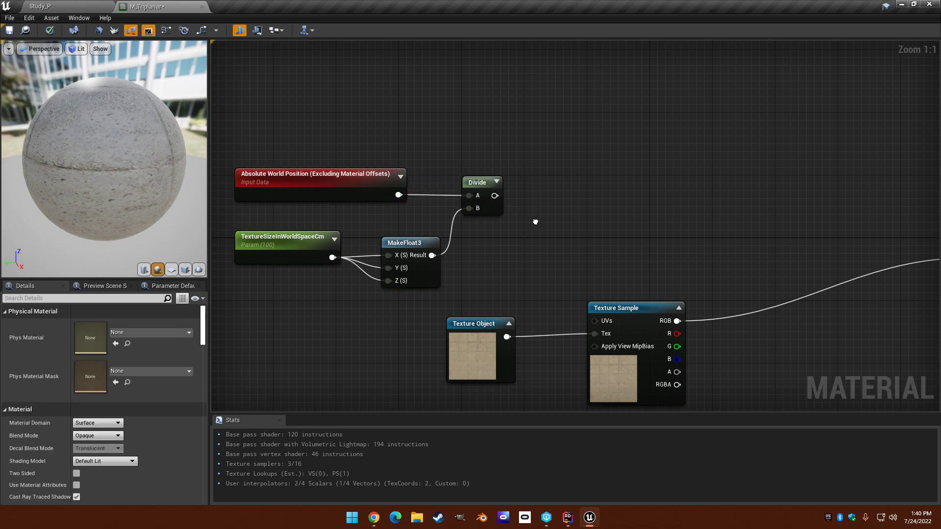
Add a Component Mask node for R and G and connect the Divide output to its input.
right_click_drag(536, 216, 542, 179)
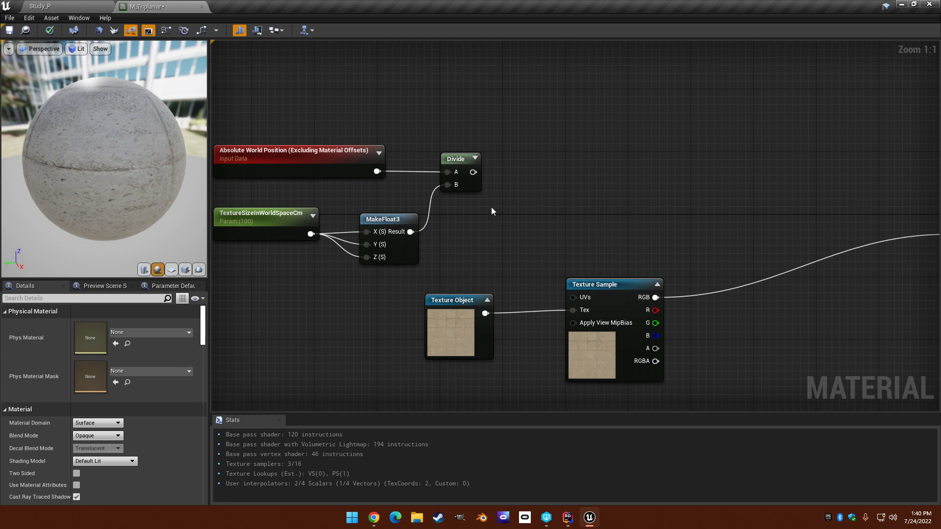
right_click_drag(500, 211, 529, 187)
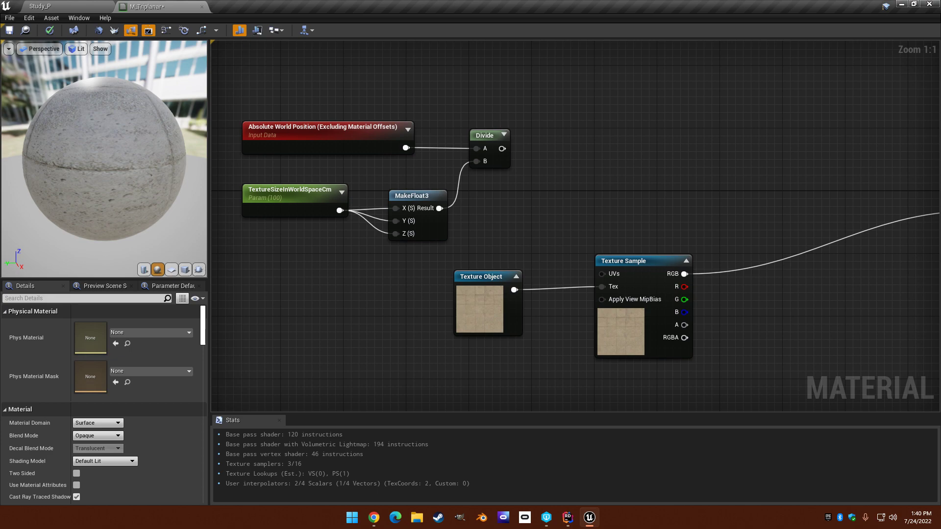
right_click_drag(638, 170, 618, 155)
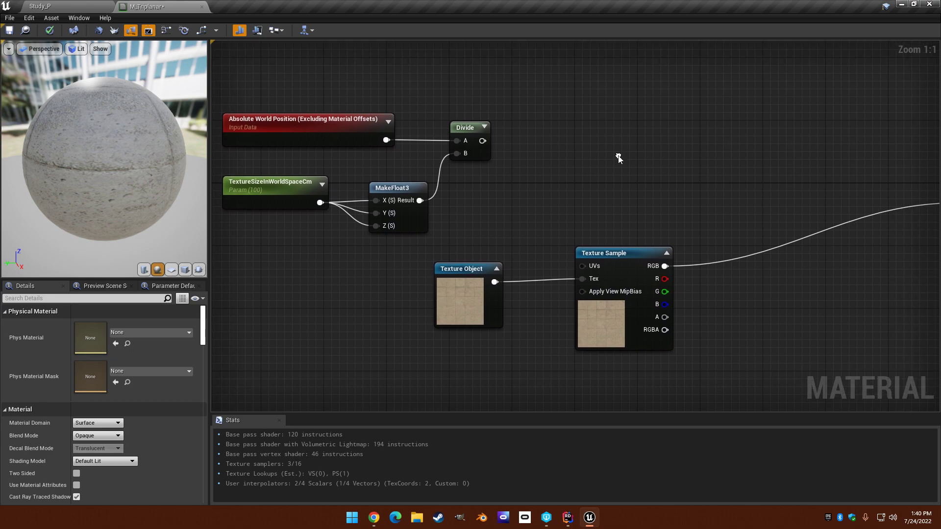
left_click_drag(482, 140, 551, 143)
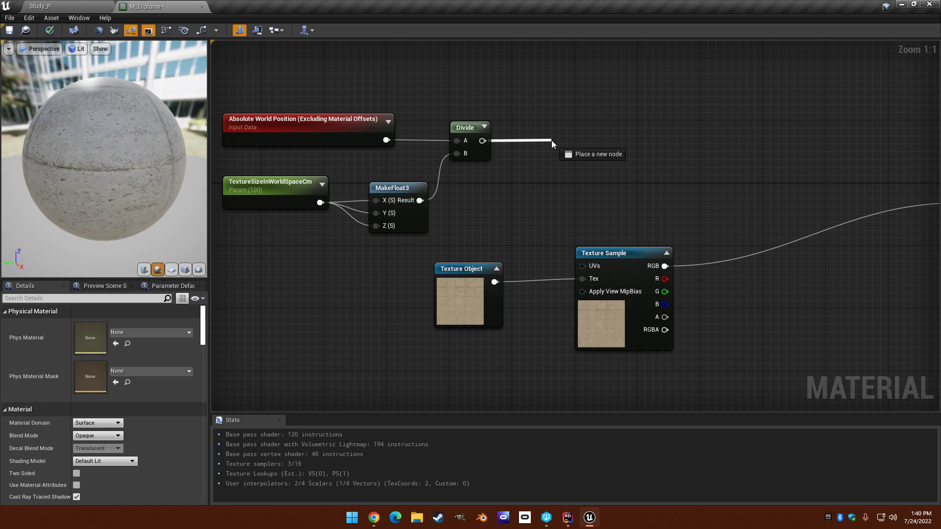
key("Escape")
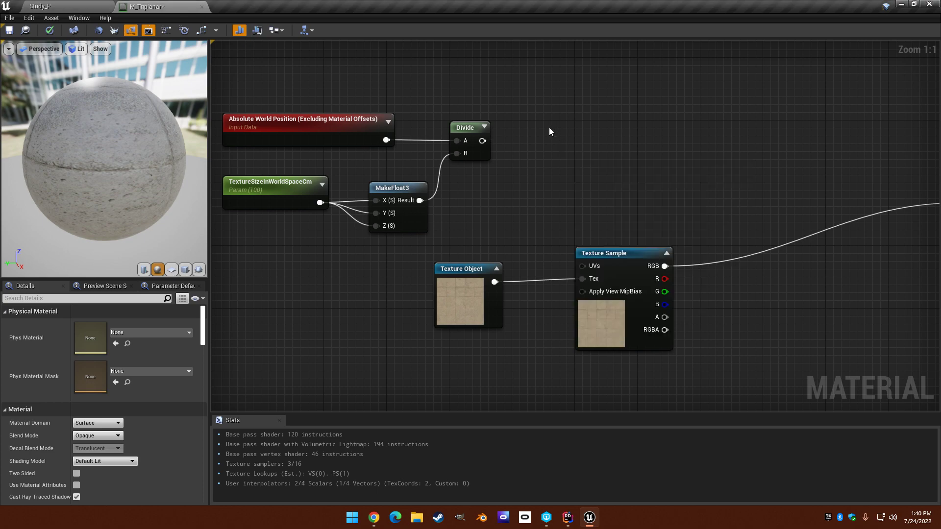
key("shift+c")
left_click(542, 135, "shift")
left_click_drag(483, 141, 554, 155)
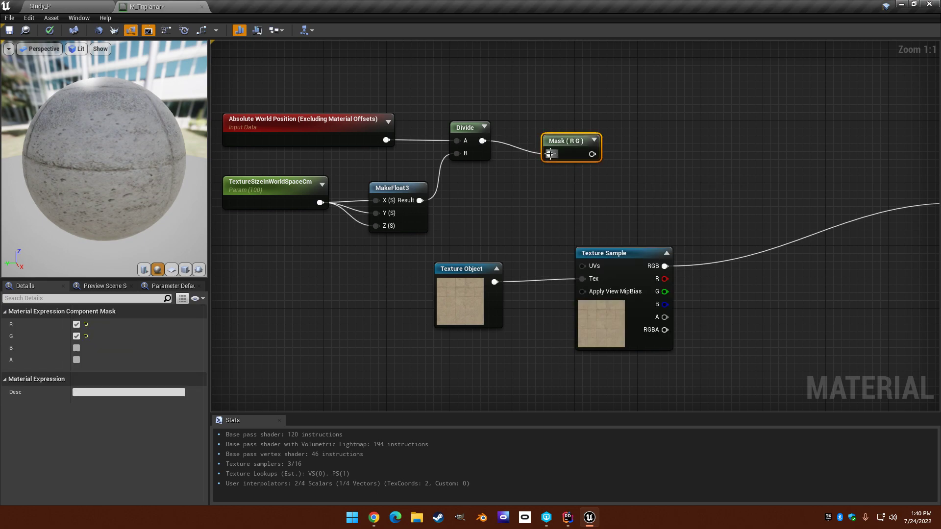
Connect the Mask (R G) output to the Texture Sample node's UVs input.
right_click_drag(629, 170, 553, 176)
left_click_drag(502, 147, 508, 273)
right_click_drag(622, 197, 623, 186)
Show the material preview on a cube and examine how the texture projects onto its side faces.
mouse_move(125, 213)
left_mouse_down()
mouse_move(167, 213)
mouse_move(116, 214)
left_mouse_up()
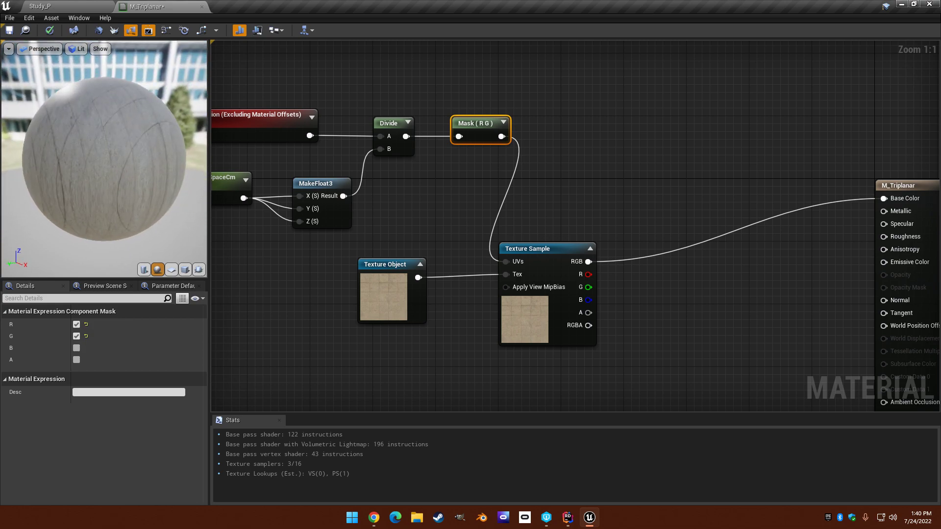
left_click(186, 271)
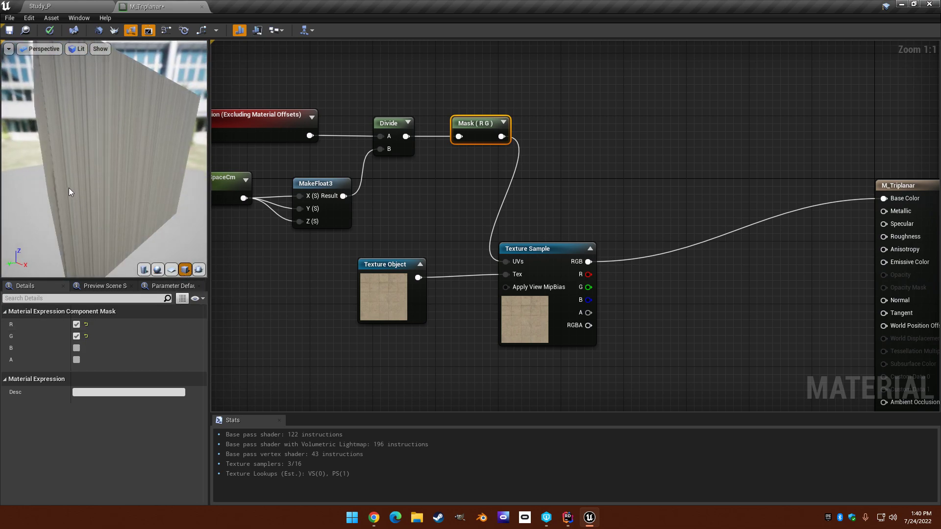
left_click_drag(68, 191, 147, 194)
Label the Texture Sample node with the comment Z.
left_click(550, 211)
right_click_drag(553, 205, 544, 160)
left_click(515, 186)
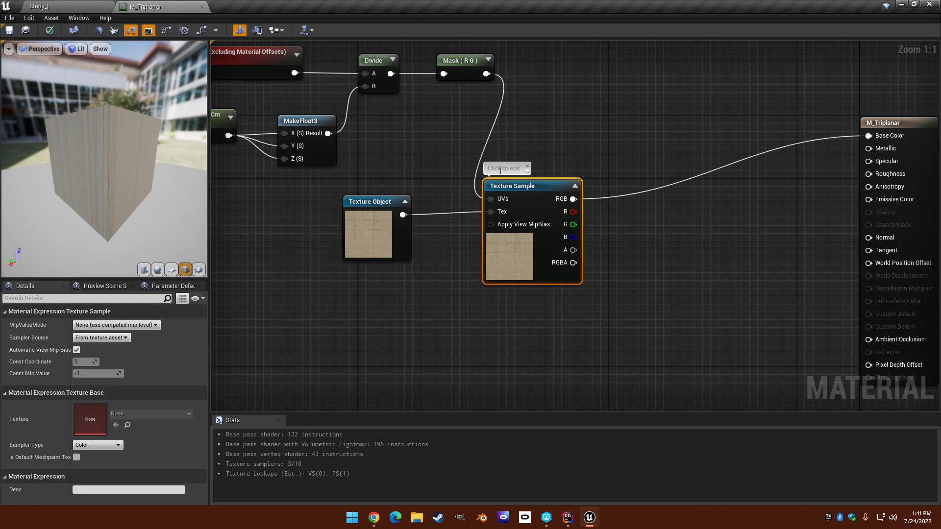
left_click(501, 170)
type("Z")
key("Return")
left_click(640, 168)
Duplicate the Z Texture Sample node and place the copy directly below it.
right_click_drag(561, 147, 601, 147)
left_click_drag(162, 147, 169, 191)
left_click_drag(20, 259, 79, 230)
right_click_drag(458, 152, 406, 170)
key("ctrl+v")
right_click_drag(622, 267, 634, 187)
left_click_drag(634, 187, 501, 262)
right_click_drag(406, 181, 464, 233)
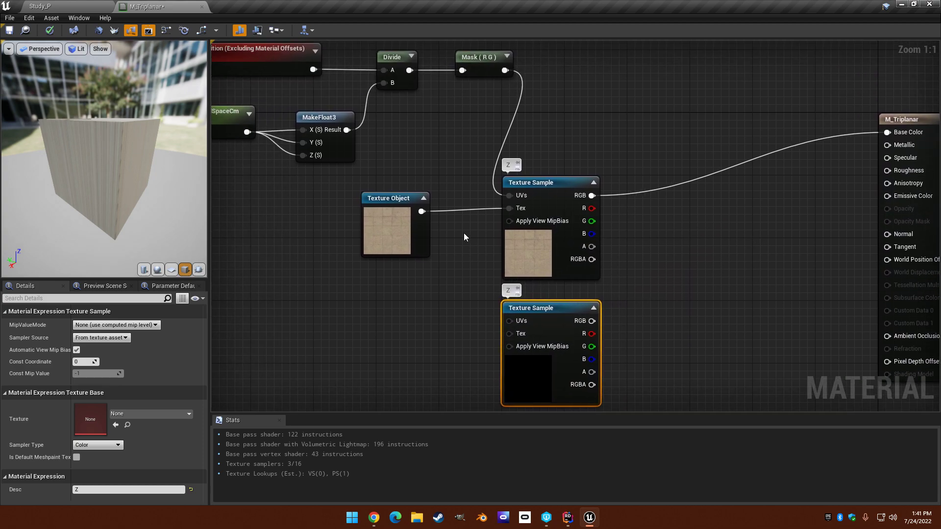
Duplicate the Mask (R G) node, wire it between the Divide output and the second Texture Sample's UVs, and place it beside that sample.
scroll(463, 229, "down", 1)
right_click_drag(435, 142, 467, 188)
left_click(508, 134)
key("ctrl+c")
key("ctrl+v")
left_click_drag(588, 153, 509, 167)
left_click_drag(449, 137, 534, 353)
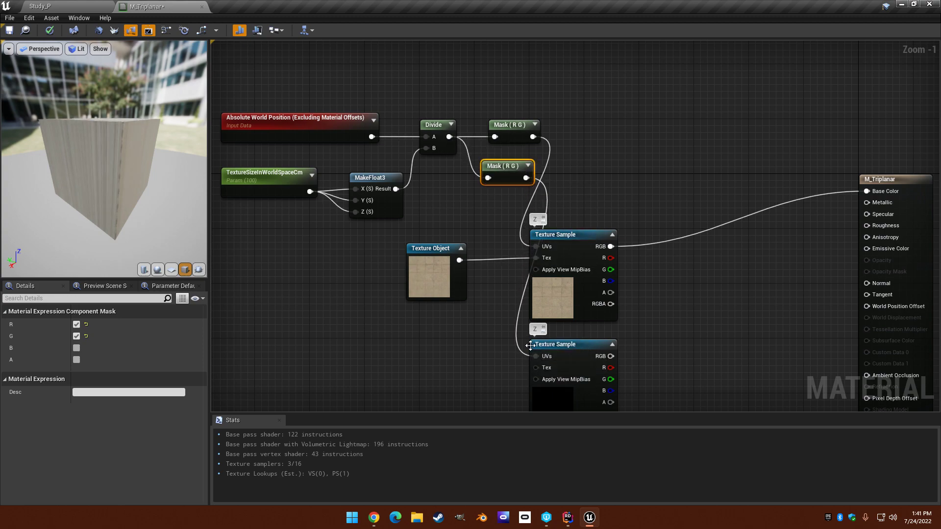
left_click_drag(504, 167, 459, 347)
right_click_drag(477, 319, 530, 239)
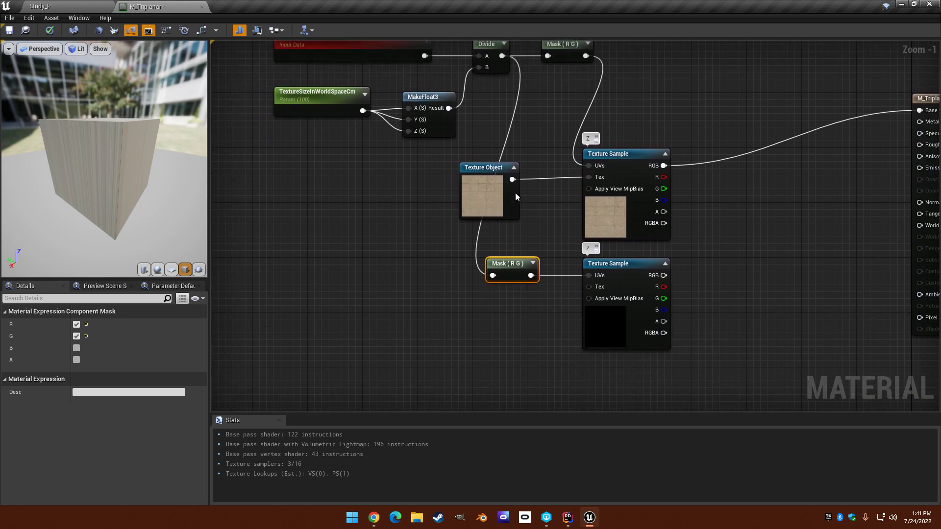
Connect the Texture Object to the second Texture Sample's Tex input and move the Texture Object farther away from the samples.
left_click_drag(486, 175, 588, 287)
right_click_drag(459, 255, 454, 212)
left_click(461, 230)
left_click_drag(461, 229, 447, 231)
right_click_drag(447, 231, 380, 251)
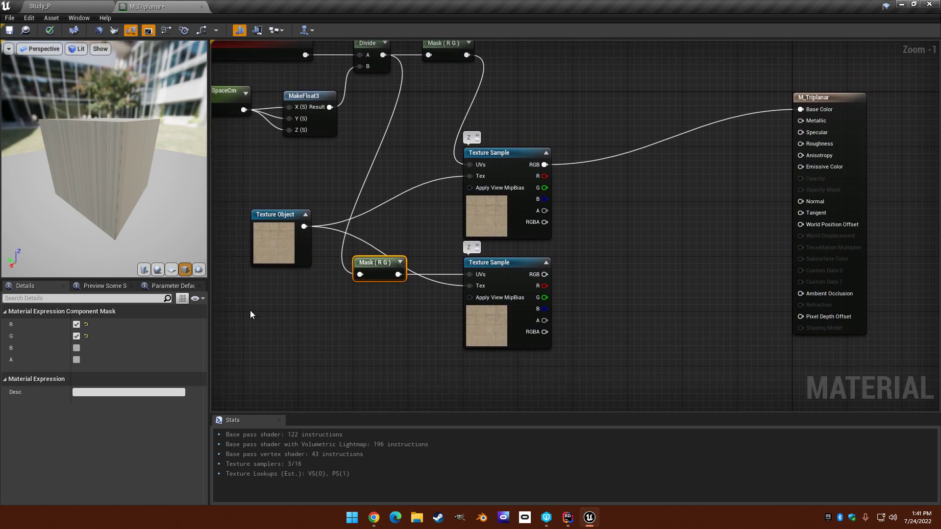
Set the second sample's mask to R and B and connect that sample's RGB output to Base Color.
left_click(76, 336)
left_click(77, 348)
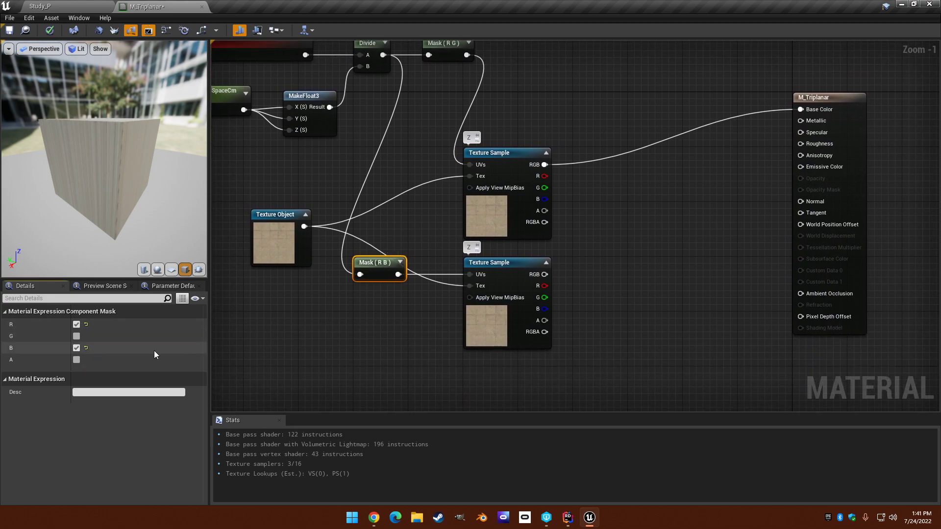
right_click_drag(645, 214, 578, 240)
left_click_drag(478, 300, 734, 135)
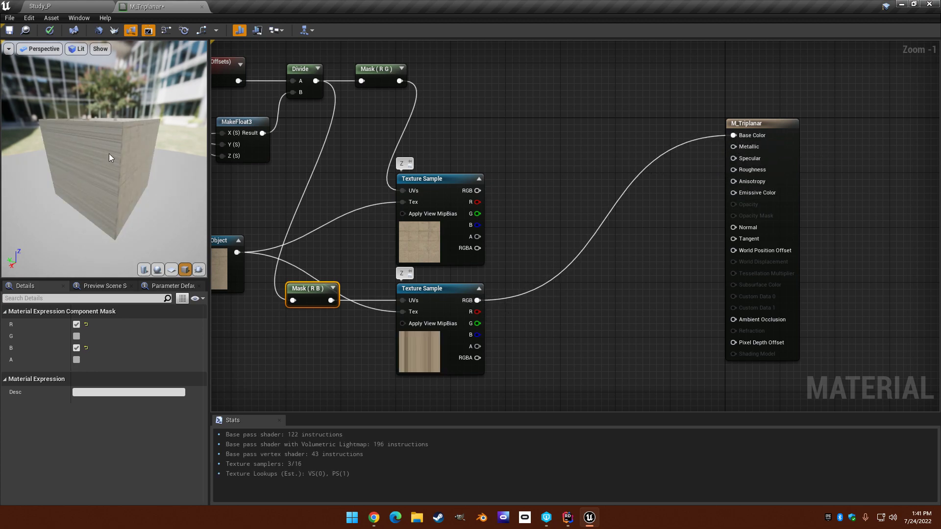
Change the second Texture Sample's comment to Y.
mouse_move(110, 157)
left_mouse_down()
mouse_move(135, 129)
mouse_move(109, 164)
mouse_move(91, 142)
mouse_move(105, 167)
mouse_move(113, 142)
left_mouse_up()
left_click(411, 266)
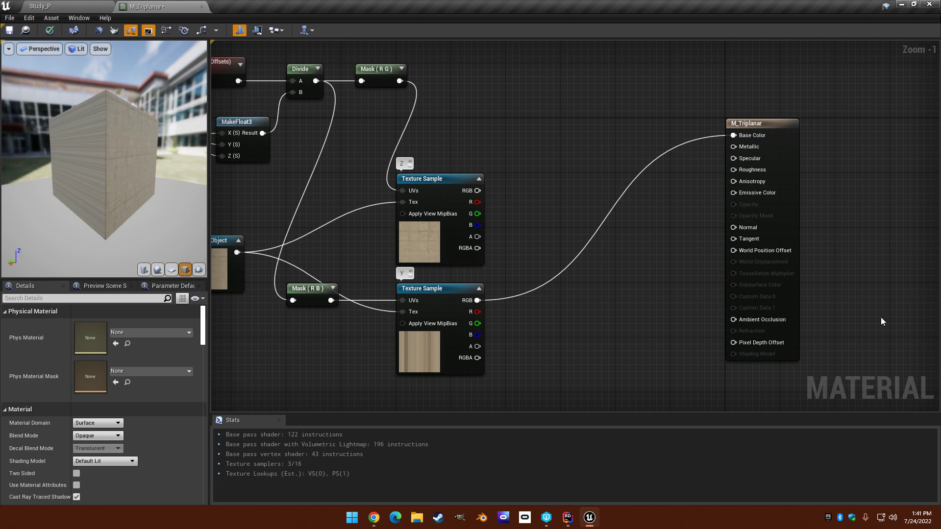
Duplicate the Y Texture Sample node and place the copy directly below it.
right_click_drag(547, 326, 588, 142)
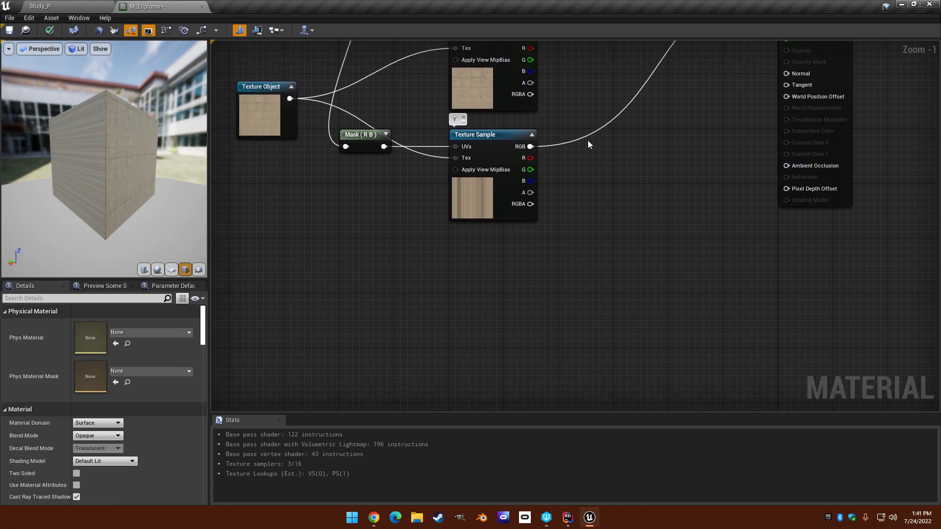
left_click(501, 129)
key("ctrl+w")
left_click_drag(622, 182, 502, 246)
Duplicate the Mask (R B) node below the original and delete the extra Texture Sample copied along with it.
right_click_drag(419, 173, 411, 269)
scroll(411, 269, "down", 2)
right_click_drag(347, 252, 408, 242)
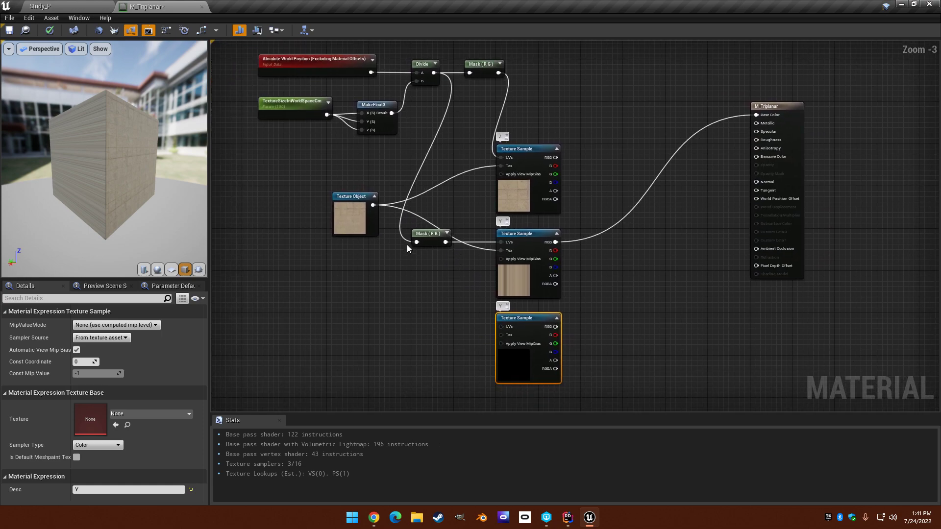
left_click(428, 237, "ctrl")
key("ctrl+w")
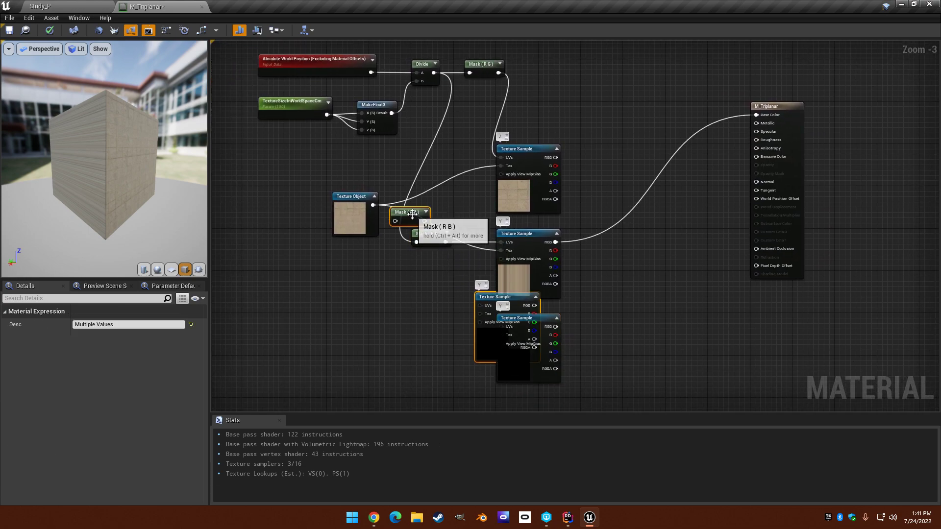
left_click_drag(412, 214, 429, 293)
left_click(440, 287)
left_click(437, 327)
key("Delete")
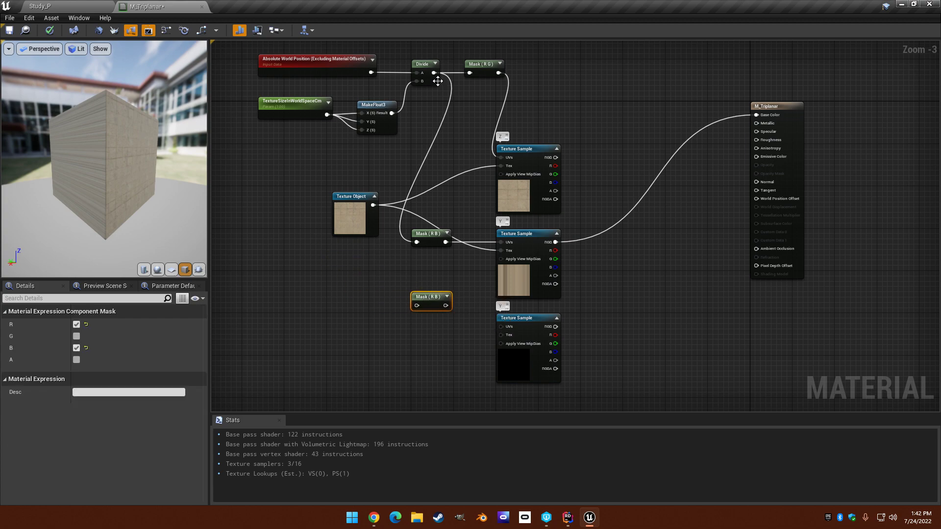
Wire the Divide output through the new mask into the third Texture Sample's UVs, and connect that sample's RGB to Base Color.
left_click(435, 77)
left_click_drag(434, 73, 447, 114)
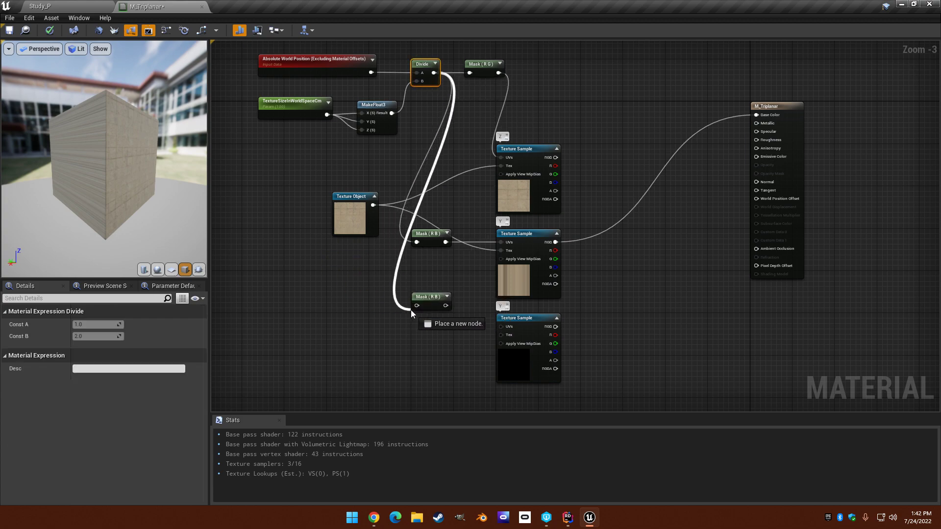
left_click_drag(412, 309, 756, 115)
right_click_drag(429, 317, 407, 317)
scroll(386, 227, "up", 1)
Set the third sample's mask to G and B and connect the Texture Object to that sample's Tex input.
left_click(412, 331)
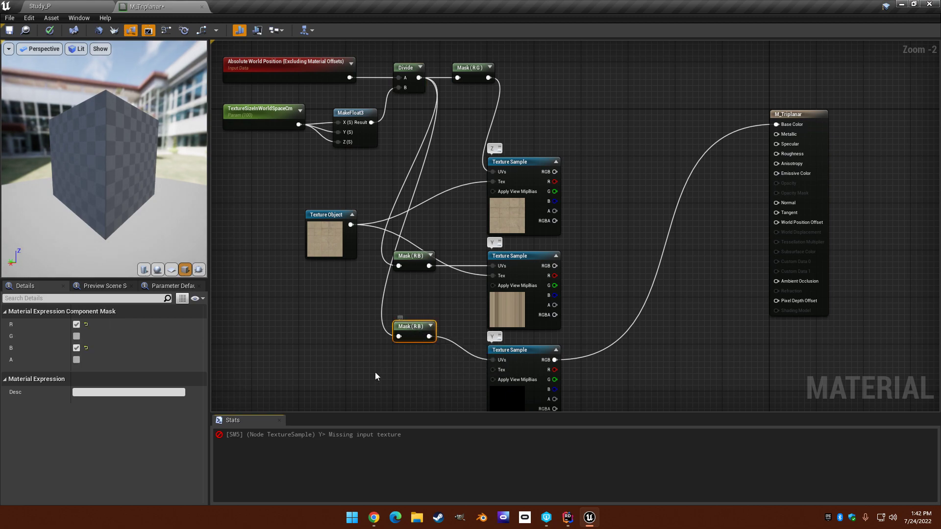
left_click(76, 324)
left_click(76, 336)
right_click_drag(584, 257, 580, 198)
left_click_drag(347, 170, 489, 315)
left_click_drag(80, 170, 49, 192)
Change the third Texture Sample's comment to X.
left_click(488, 282)
type("X")
key("Return")
left_click(586, 179)
Disconnect the X Texture Sample from Base Color and add a Lerp node between the samples and the material output.
right_click_drag(586, 178, 511, 189)
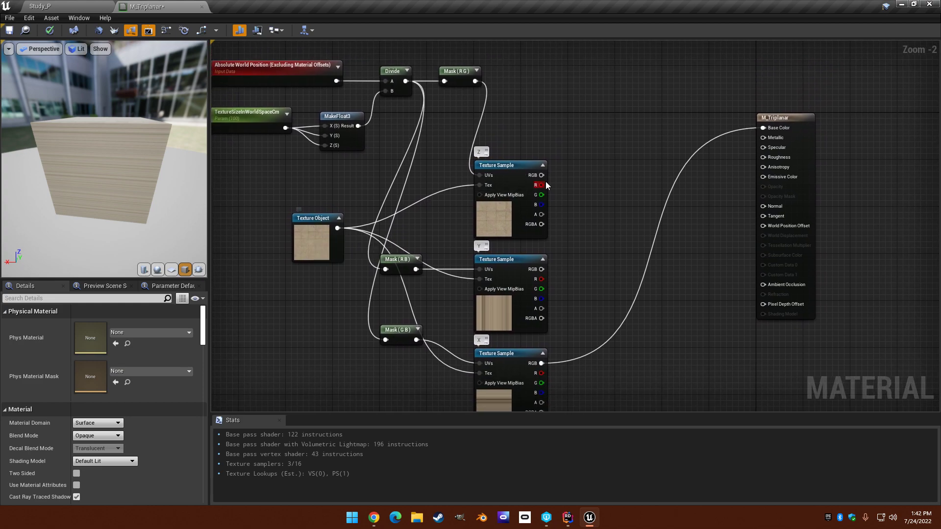
right_click_drag(563, 274, 558, 243)
left_click(548, 361, "alt")
key("l")
left_click(594, 172)
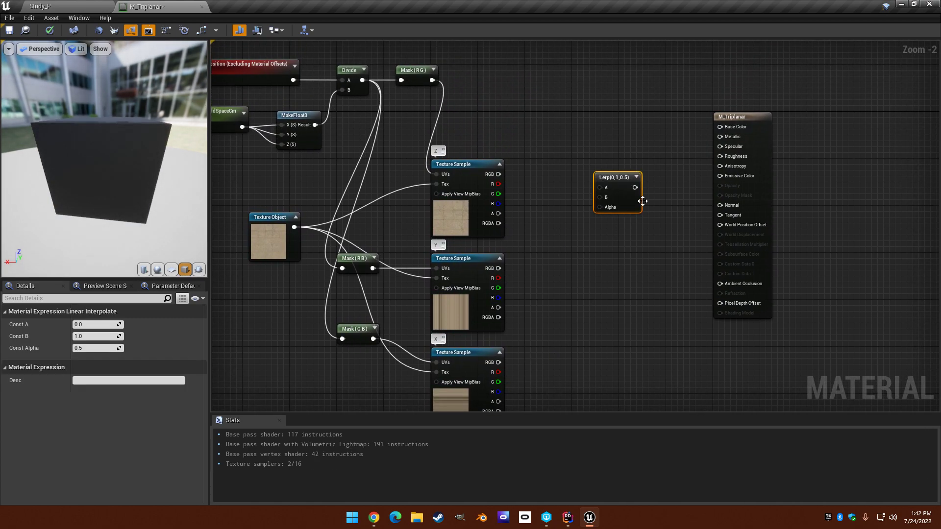
mouse_move(568, 172)
right_mouse_down()
mouse_move(590, 122)
mouse_move(573, 168)
mouse_move(561, 161)
right_mouse_up()
left_click_drag(606, 179, 587, 154)
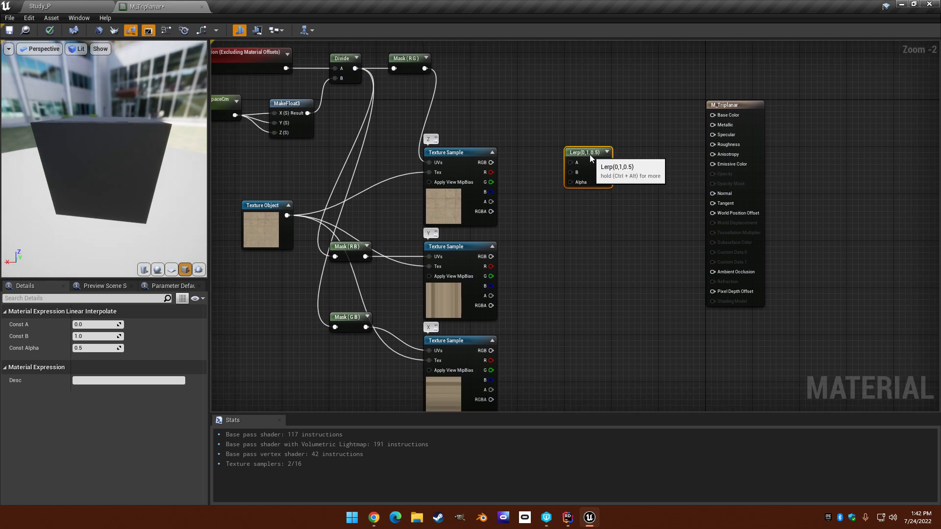
Add a VertexNormalWS node above the Texture Samples.
right_click_drag(525, 253, 605, 151)
right_click_drag(621, 216, 649, 360)
right_click_drag(611, 126, 584, 183)
right_click(582, 164)
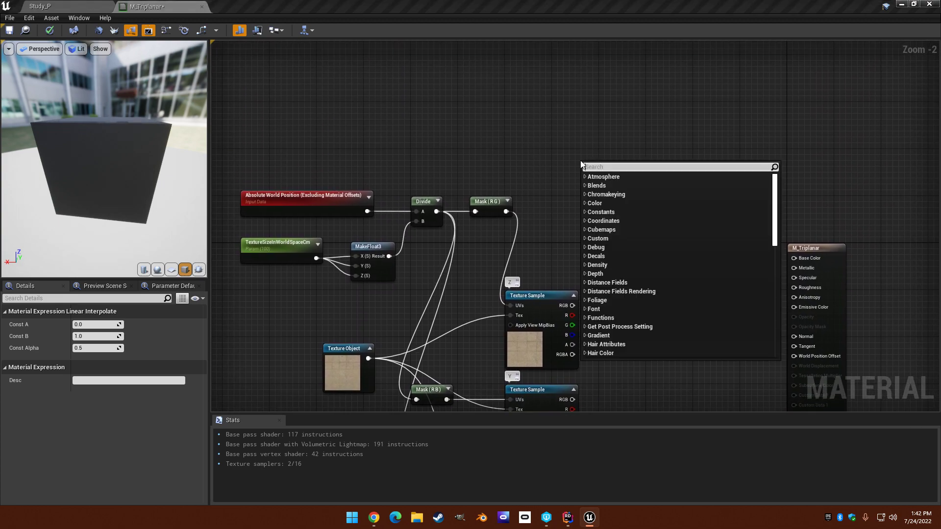
type("verte")
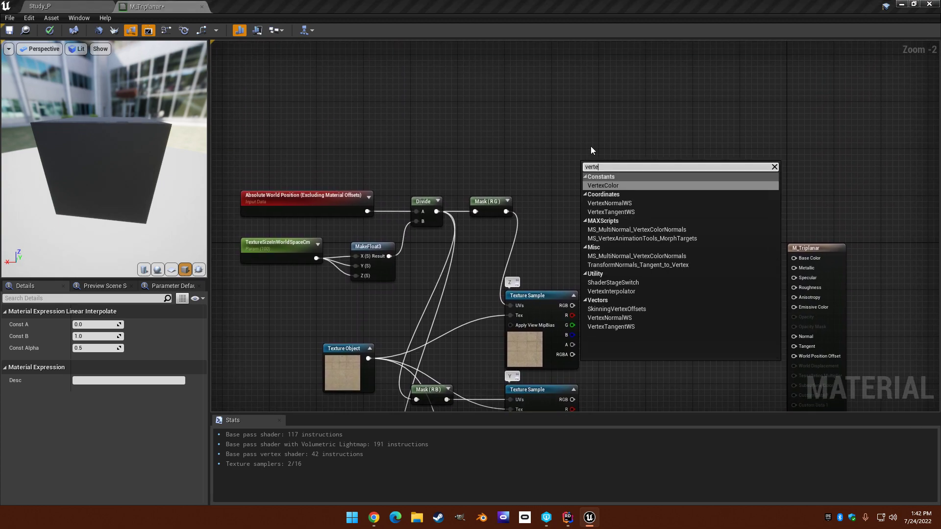
type("xno")
key("Return")
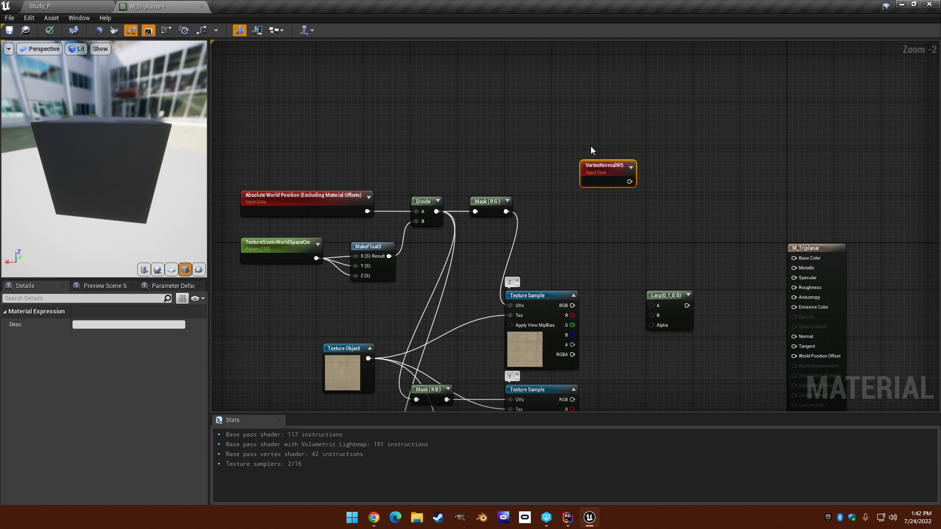
right_click_drag(582, 184, 564, 157)
left_click(583, 139)
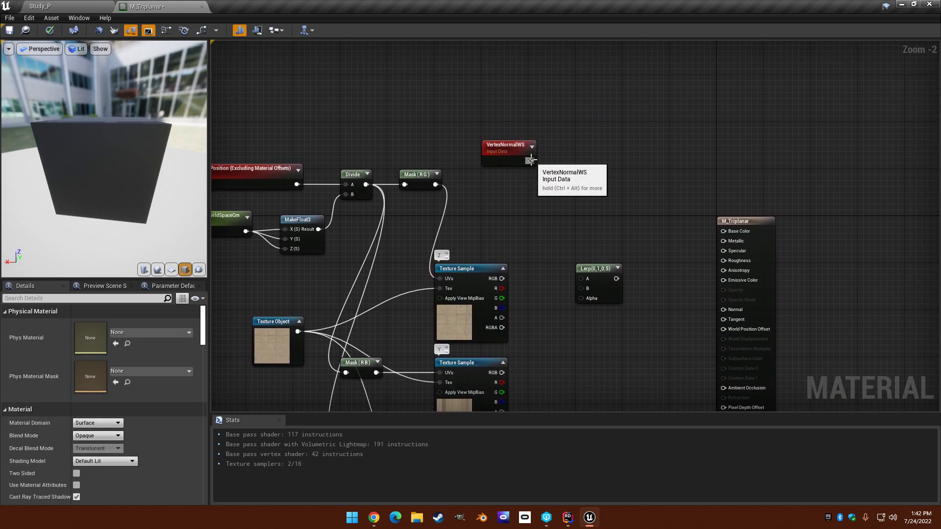
Preview VertexNormalWS by connecting it directly to Base Color and examine the colours on the cube's faces.
left_click(557, 153)
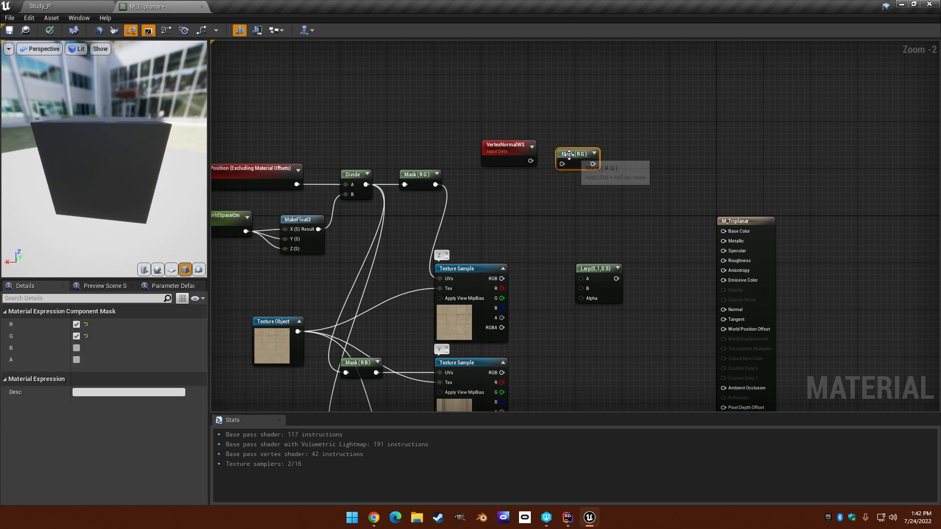
key("Delete")
left_click_drag(530, 161, 723, 231)
left_click_drag(44, 201, 132, 173)
left_click_drag(181, 147, 49, 262)
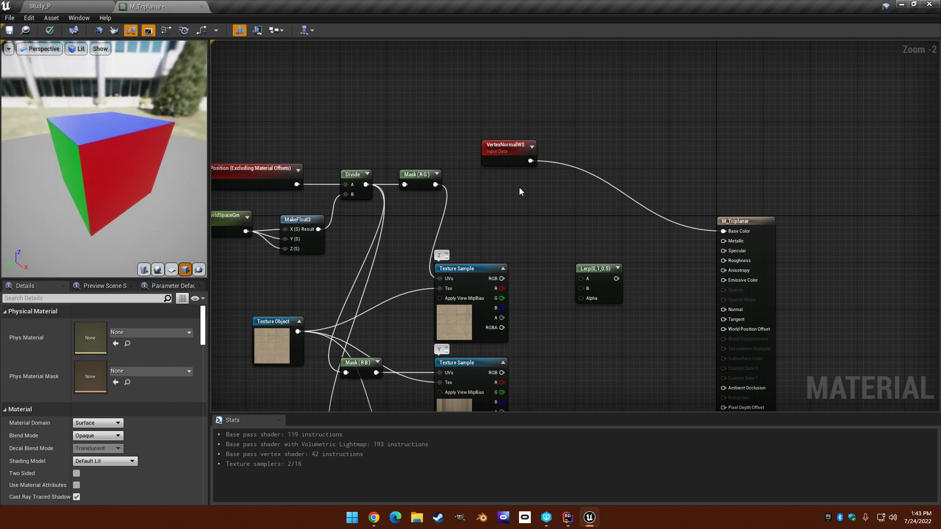
Add a Component Mask limited to R and wire it between VertexNormalWS and Base Color, checking the cube preview.
right_click_drag(519, 109, 505, 115)
right_click_drag(561, 140, 532, 145)
key("shift+c")
left_click(535, 153, "shift")
left_click_drag(552, 157, 684, 240)
left_click(77, 336)
left_click_drag(69, 186, 88, 156)
left_click_drag(201, 190, 141, 192)
Add an Abs node between Mask (R) and Base Color and check the opposite side of the preview cube.
left_click(526, 206)
right_click_drag(526, 206, 510, 219)
right_click(521, 154)
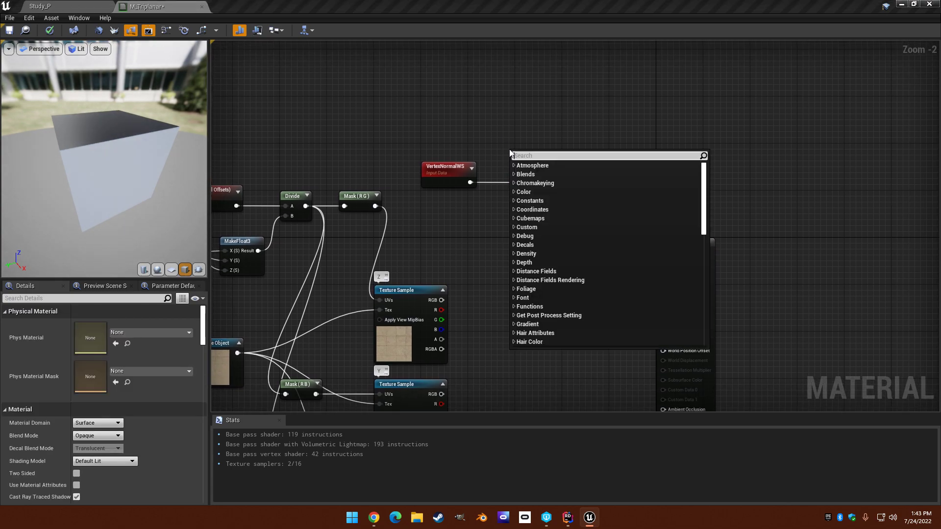
type("abs")
key("Return")
left_click_drag(516, 153, 665, 255)
left_click_drag(105, 171, 80, 152)
Move the Lerp node beside the X Texture Sample and connect that sample's RGB output to the Lerp's B input.
left_click(439, 236)
right_click_drag(447, 227, 438, 52)
left_click_drag(526, 116, 520, 297)
right_click_drag(519, 297, 539, 165)
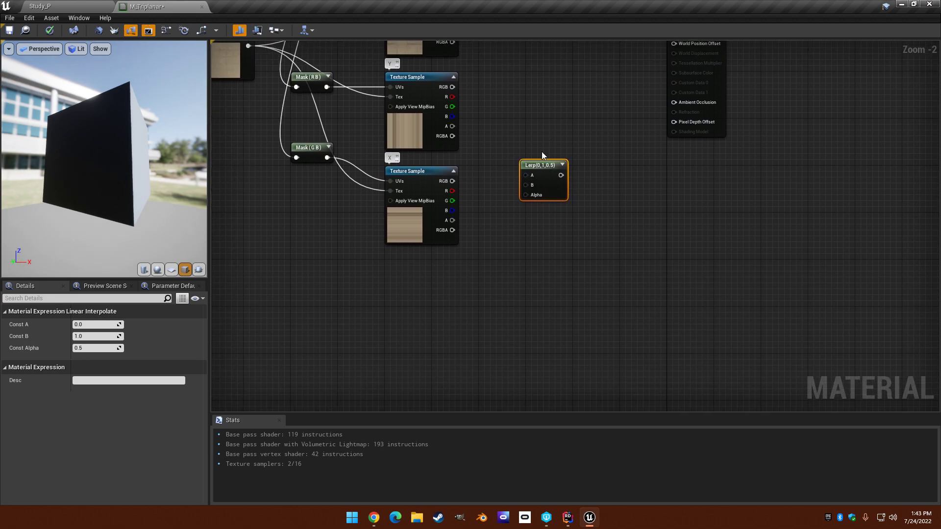
left_click_drag(539, 165, 542, 167)
right_click_drag(538, 125, 550, 191)
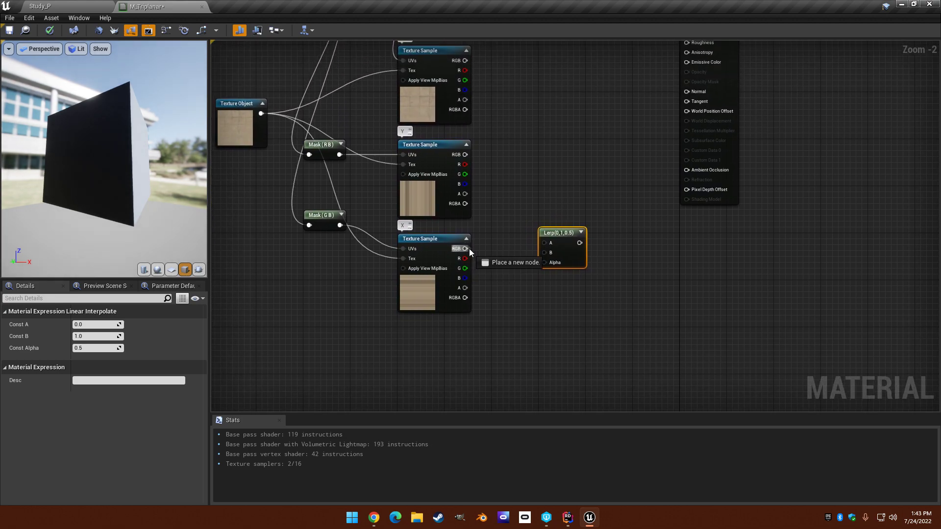
left_click_drag(545, 255, 545, 253)
Move the VertexNormalWS, Mask (R) and Abs nodes together to below the X Texture Sample.
scroll(518, 204, "down", 2)
left_click_drag(556, 116, 555, 116)
left_click_drag(553, 93, 459, 367)
right_click_drag(469, 342, 510, 196)
scroll(510, 197, "up", 3)
left_click(532, 229)
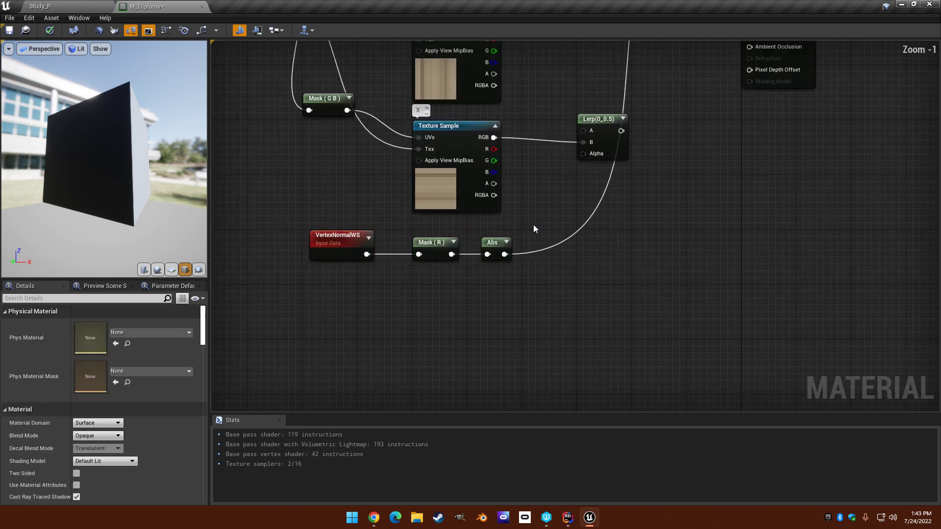
Connect the Abs output to the Lerp's Alpha input and remove its link to Base Color.
left_click_drag(505, 253, 583, 154)
right_click_drag(596, 193, 556, 300)
left_click(557, 300, "alt")
Connect the Y Texture Sample's RGB output to the Lerp's A input.
mouse_move(527, 212)
right_mouse_down()
mouse_move(550, 154)
mouse_move(541, 210)
right_mouse_up()
scroll(516, 157, "down", 1)
right_click_drag(512, 150, 474, 176)
scroll(482, 232, "up", 1)
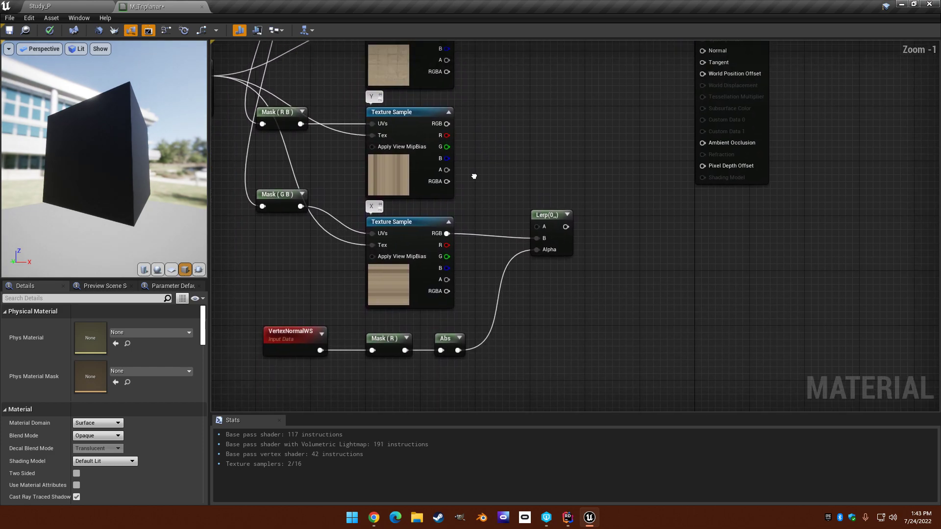
left_click(448, 120)
left_click_drag(449, 123, 531, 192)
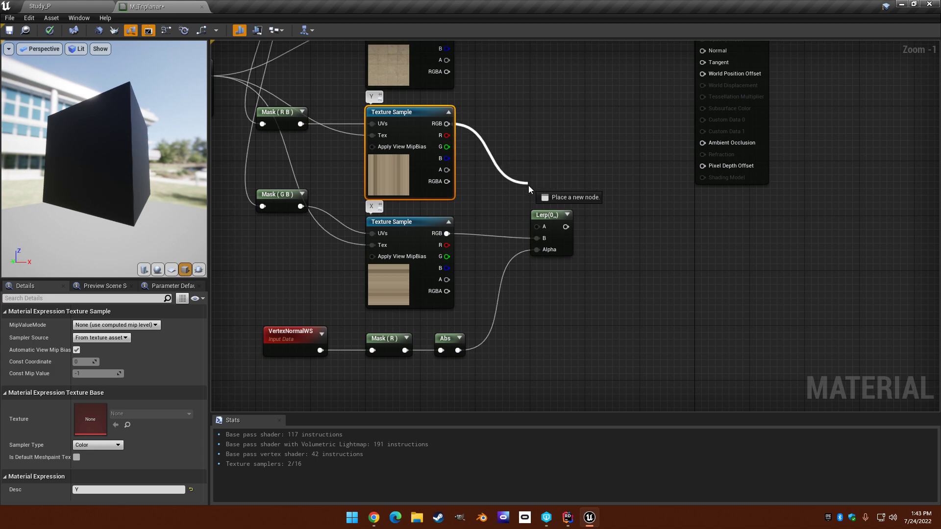
left_click_drag(536, 226, 537, 226)
Add another Component Mask below Mask (R) and connect VertexNormalWS to its input.
right_click_drag(537, 155, 455, 152)
scroll(472, 219, "down", 1)
scroll(444, 169, "down", 1)
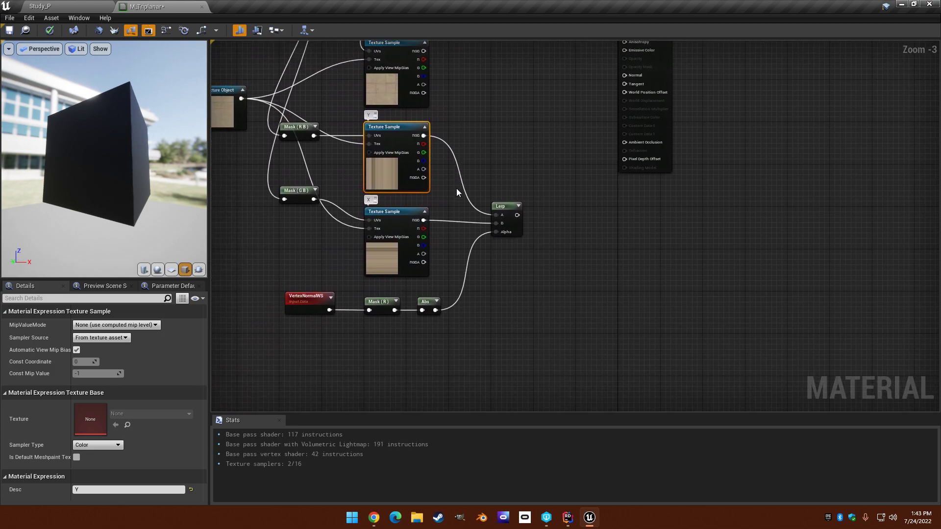
key("shift+c")
left_click(368, 331, "shift")
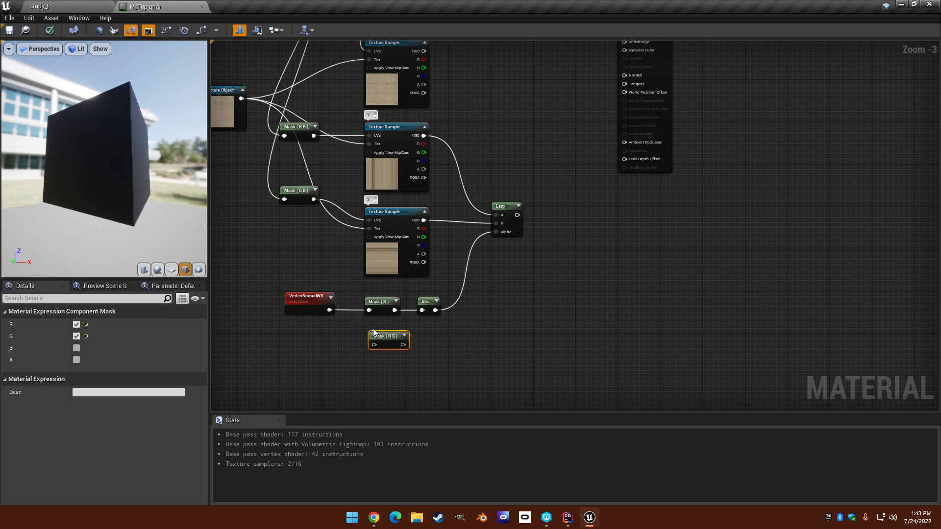
left_click_drag(328, 312, 358, 335)
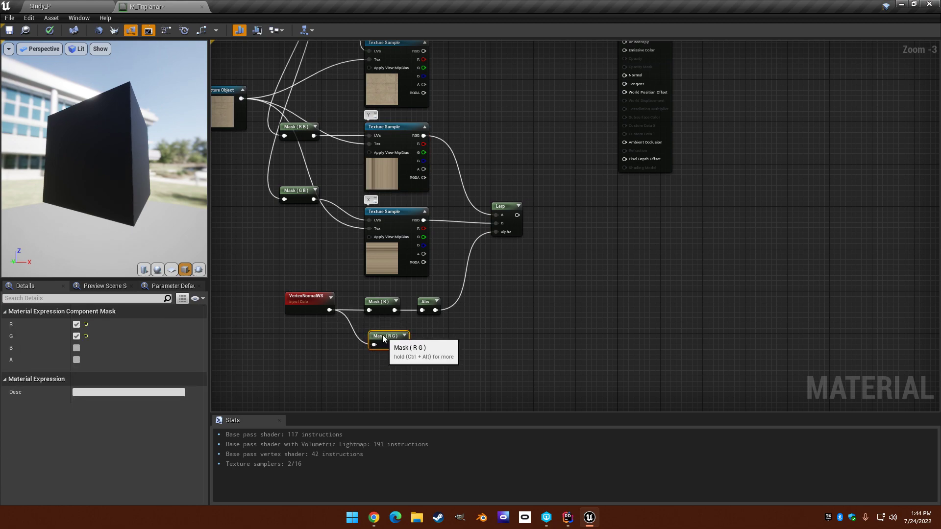
Connect the new Component Mask's output to Base Color and set the mask to pass only the B channel.
right_click_drag(443, 338, 411, 331)
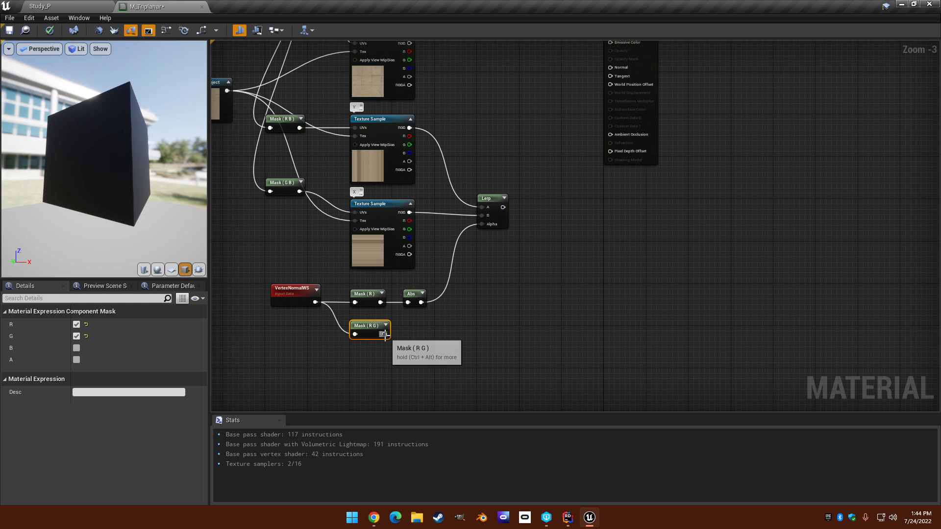
left_click_drag(384, 334, 597, 308)
right_click_drag(449, 298, 452, 40)
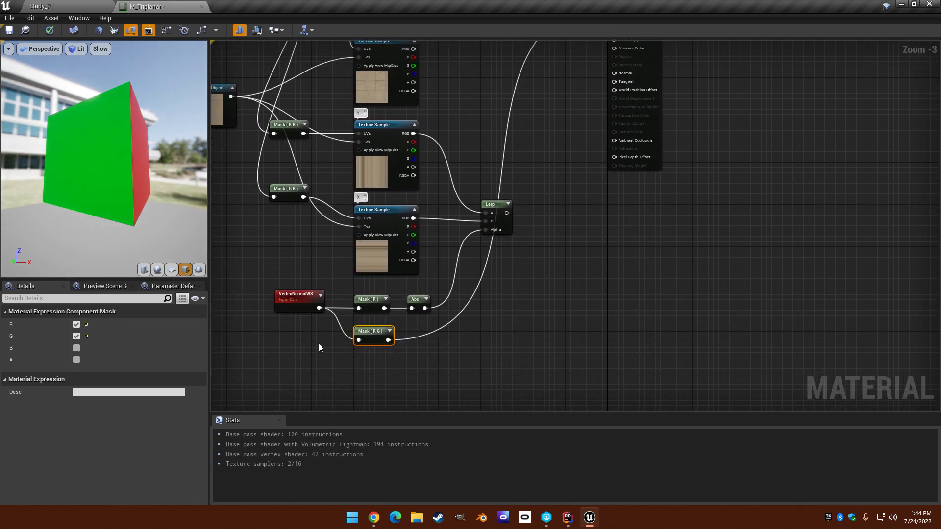
left_click(76, 325)
left_click(76, 336)
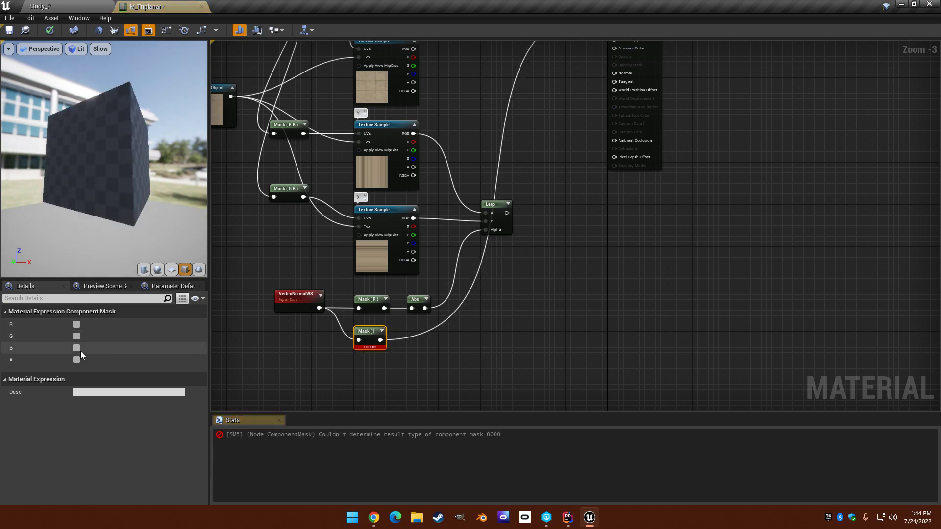
left_click(76, 348)
mouse_move(313, 216)
right_mouse_down()
mouse_move(315, 252)
mouse_move(336, 304)
mouse_move(312, 226)
right_mouse_up()
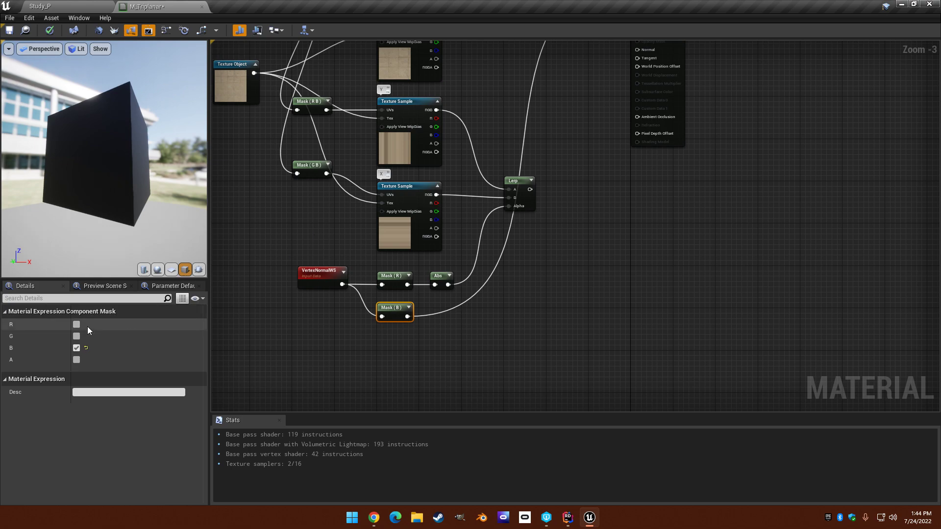
left_click_drag(126, 183, 126, 162)
Add an Abs node beside Mask (B), connect the mask's output to it, and connect the Abs output to Base Color.
right_click(442, 310)
type("abs")
key("Return")
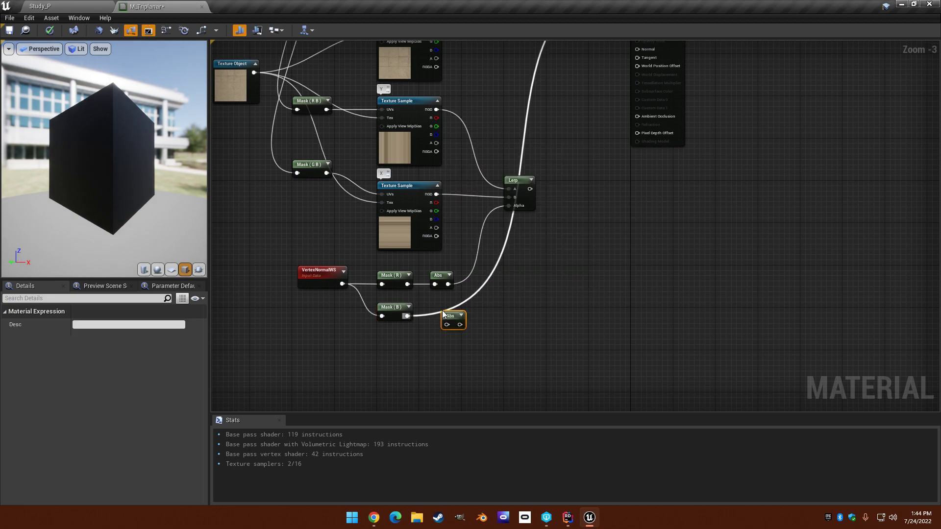
left_click_drag(407, 316, 446, 325)
left_click_drag(450, 313, 444, 306)
right_click_drag(438, 303, 403, 368)
left_click_drag(413, 381, 569, 224)
left_click_drag(603, 322, 605, 322)
right_click_drag(491, 336, 508, 151)
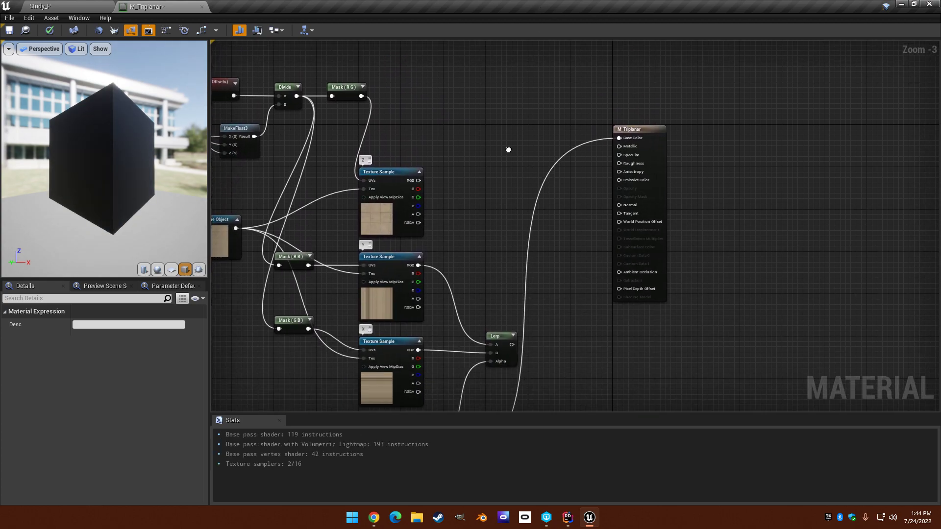
left_click_drag(73, 71, 91, 58)
mouse_move(93, 137)
left_mouse_down()
mouse_move(91, 107)
mouse_move(93, 137)
left_mouse_up()
Add a second Lerp between the first Lerp and the material output, and connect the Mask (B) branch's Abs output to its Alpha.
right_click_drag(505, 242, 460, 120)
left_click(505, 198)
right_click_drag(505, 198, 493, 167)
left_click(496, 225)
left_click_drag(378, 310, 503, 81)
Connect the Z Texture Sample's RGB output to the second Lerp's B input and the first Lerp's output to its A input.
right_click_drag(442, 156, 469, 265)
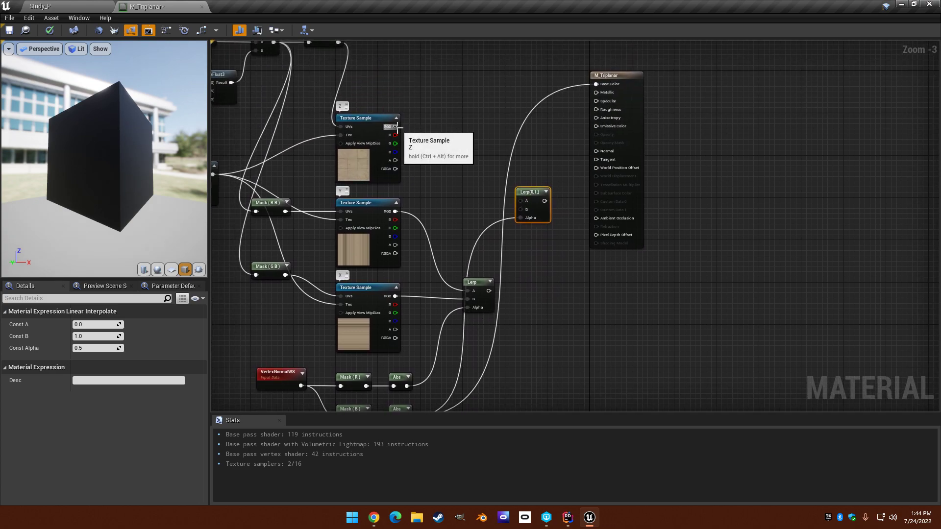
left_click_drag(396, 127, 520, 209)
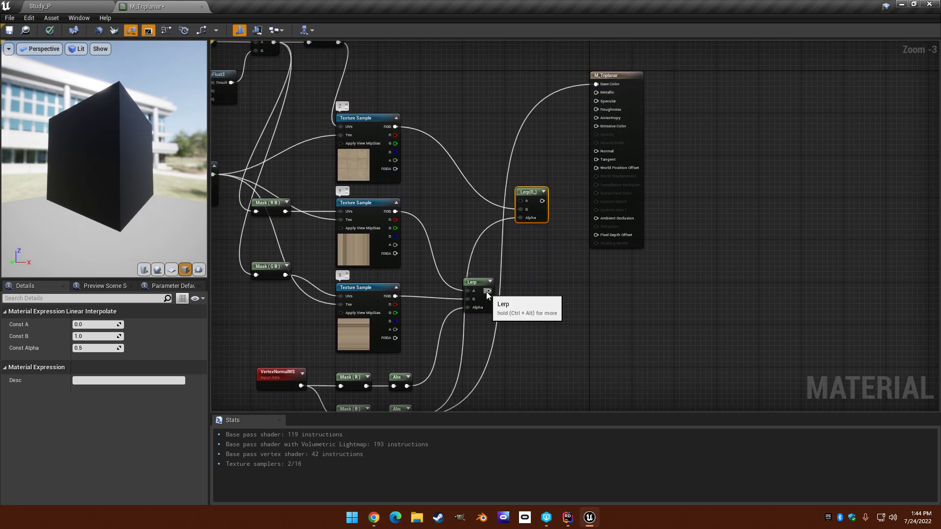
left_click_drag(488, 291, 520, 201)
Line up the two Lerp nodes and connect the second Lerp's output to Base Color.
left_click_drag(480, 290, 457, 228)
left_click_drag(530, 196, 531, 222)
left_click_drag(74, 167, 125, 156)
Select the TextureSizeInWorldSpaceCm parameter and inspect the material preview from several angles on the cube, sphere and cylinder meshes.
right_click_drag(294, 134, 462, 129)
scroll(378, 199, "down", 1)
scroll(342, 112, "up", 4)
left_click(392, 176)
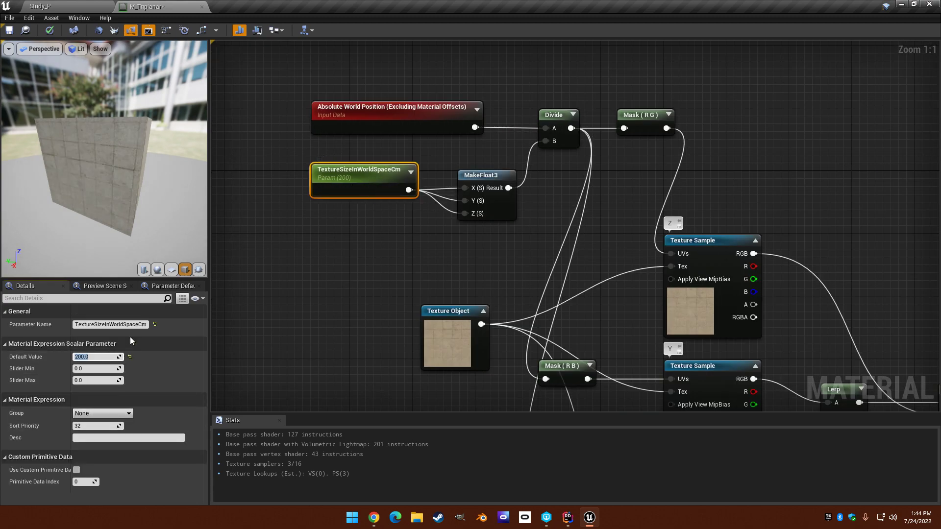
left_click_drag(120, 186, 147, 245)
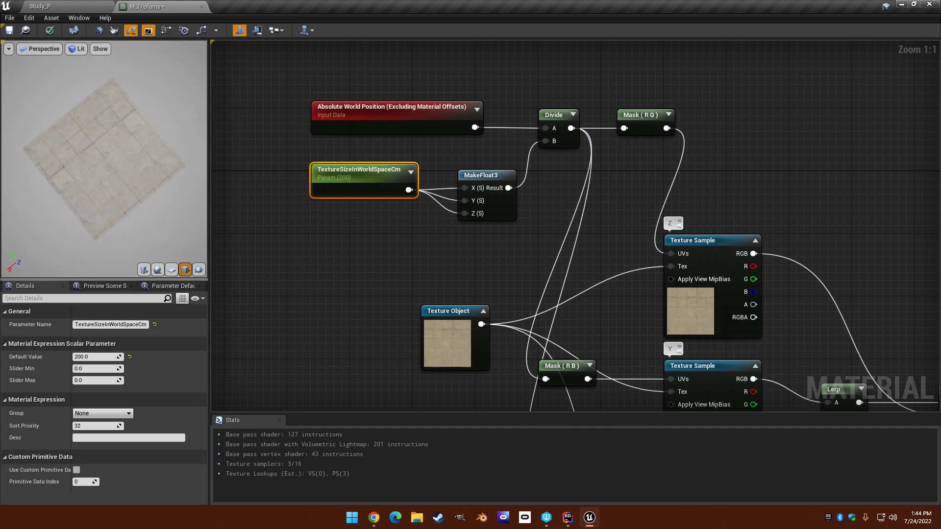
left_click_drag(113, 196, 152, 132)
left_click_drag(171, 192, 174, 264)
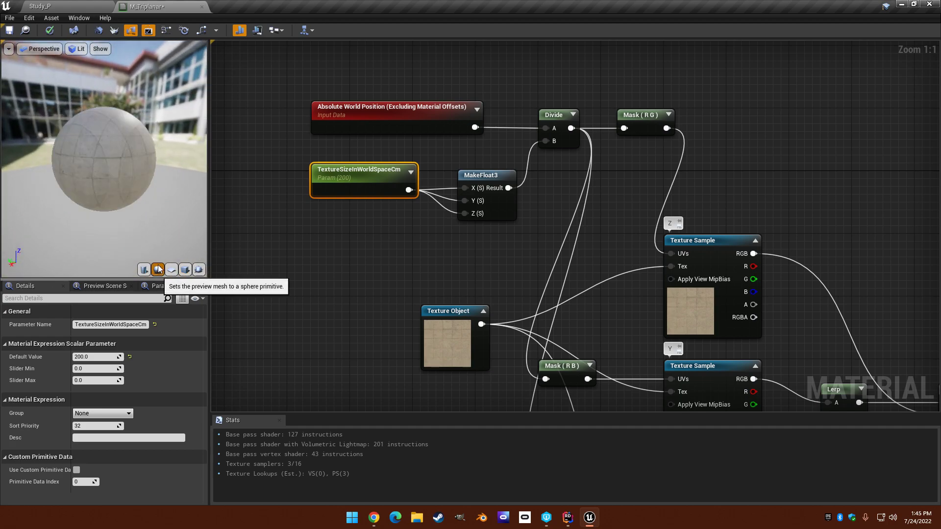
left_click_drag(147, 221, 38, 173)
left_click(144, 270)
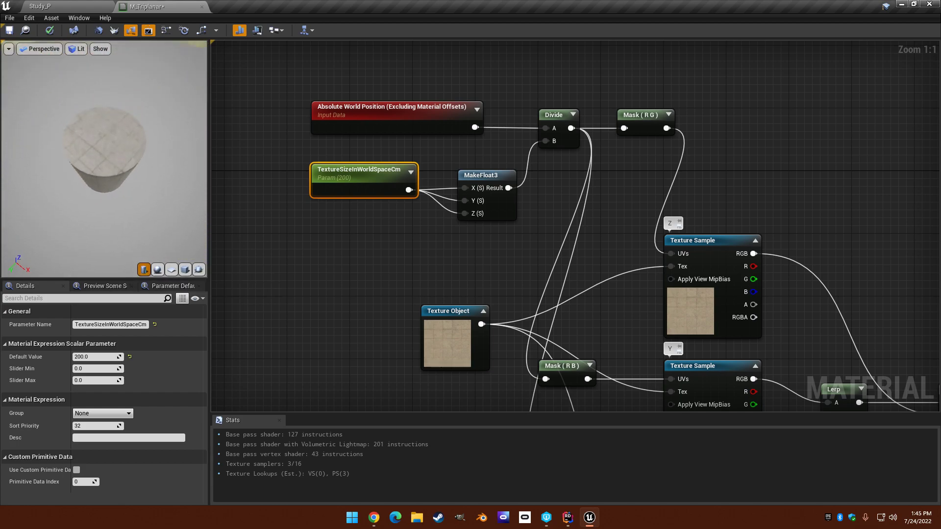
mouse_move(101, 143)
left_mouse_down()
mouse_move(101, 89)
mouse_move(104, 142)
left_mouse_up()
right_click_drag(104, 143, 104, 118)
mouse_move(104, 143)
left_mouse_down()
mouse_move(104, 113)
mouse_move(104, 172)
mouse_move(104, 138)
left_mouse_up()
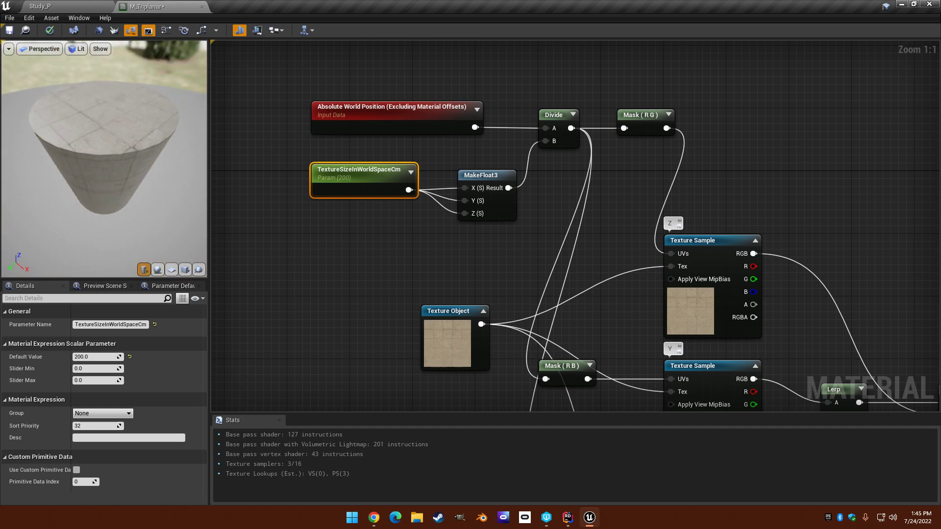
right_click_drag(103, 138, 104, 191)
Review the complete triplanar graph from the world position nodes through the texture samples to the final Lerp.
left_click(622, 251)
right_click_drag(621, 250, 460, 158)
scroll(466, 175, "down", 2)
scroll(448, 187, "down", 1)
scroll(409, 184, "down", 2)
scroll(413, 178, "up", 2)
right_click_drag(413, 178, 374, 201)
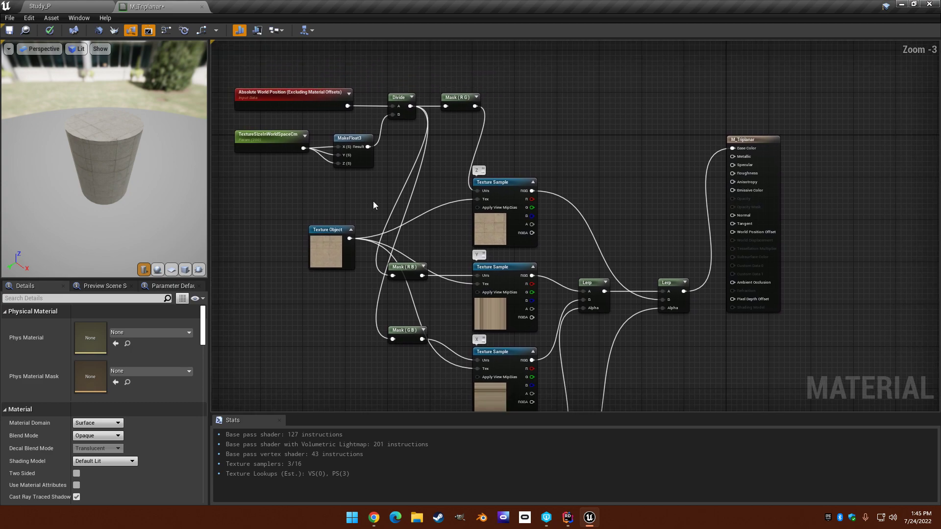
right_click(543, 143)
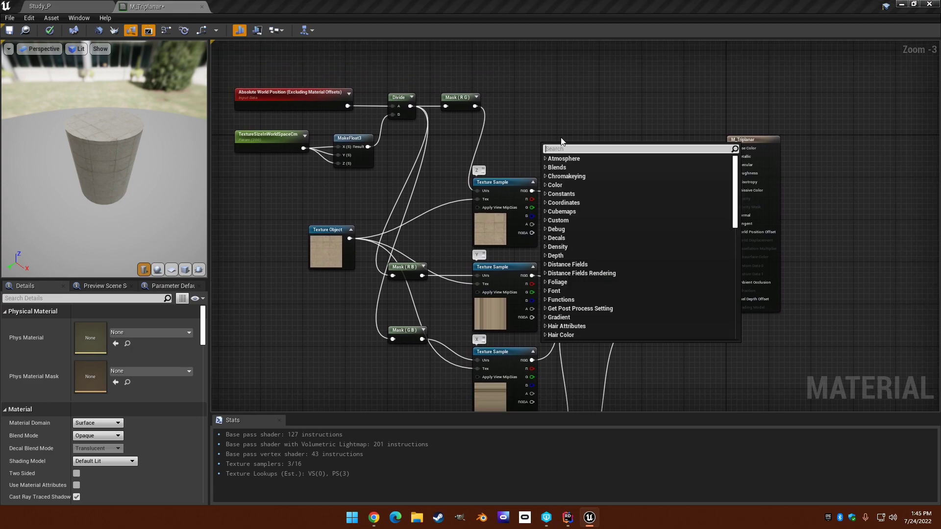
left_click(561, 141)
scroll(565, 138, "down", 1)
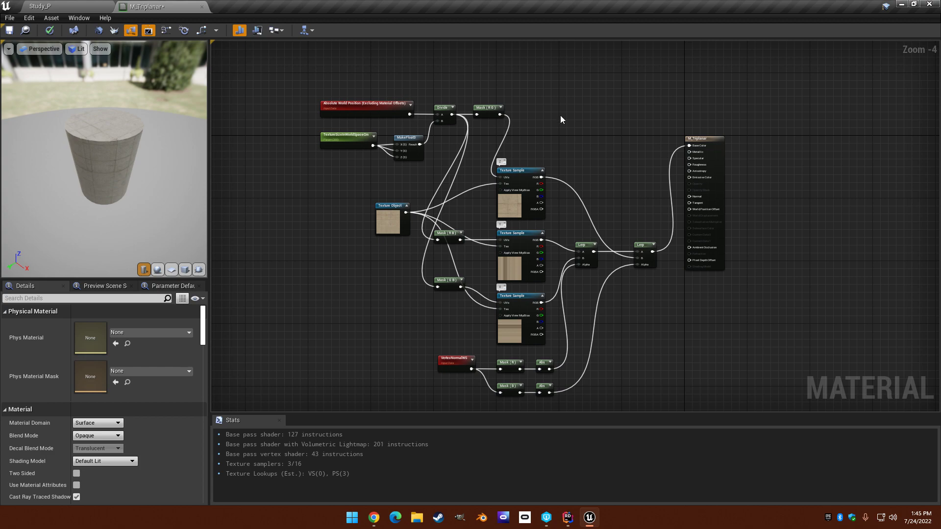
Add a WorldAlignedTexture function node in the empty area above the Z Texture Sample.
right_click_drag(561, 119, 564, 151)
right_click(563, 143)
type("world a")
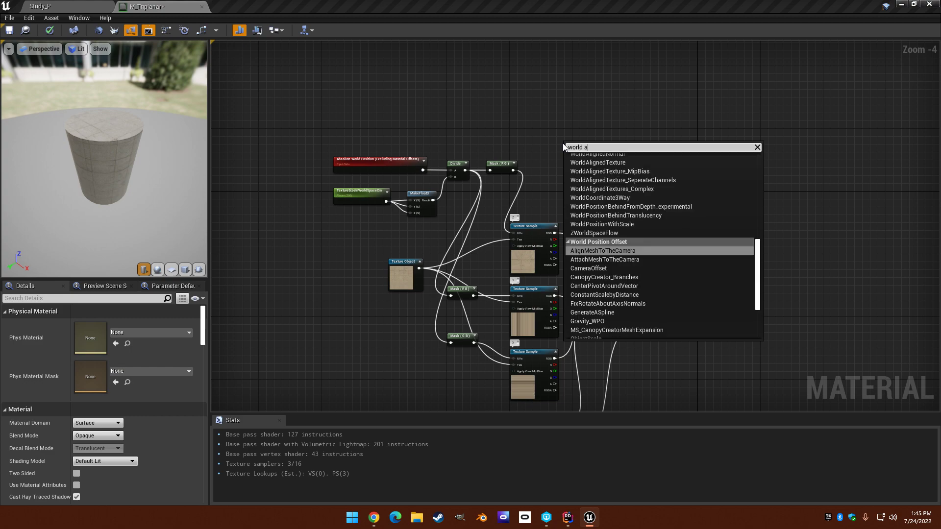
type("lign tex")
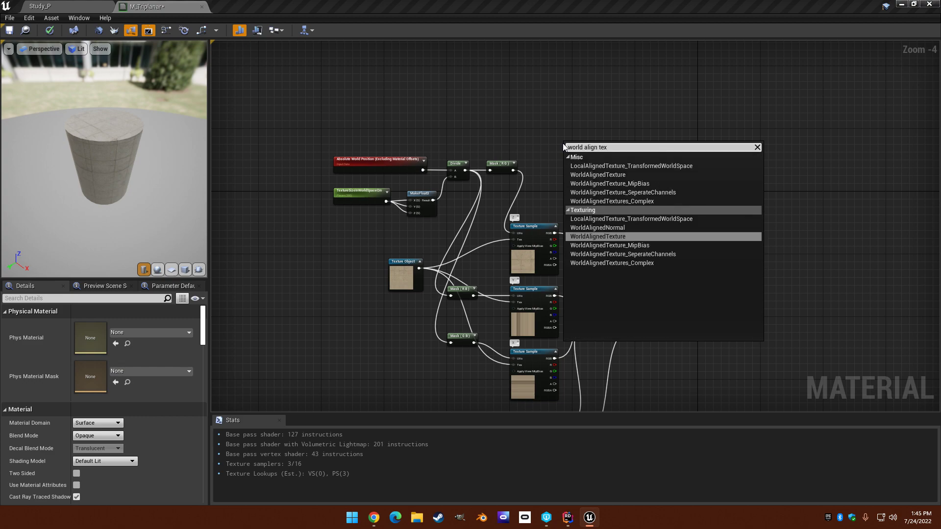
key("Up")
key("Up")
key("Up")
key("Up")
key("Up")
key("Up")
key("Up")
key("Return")
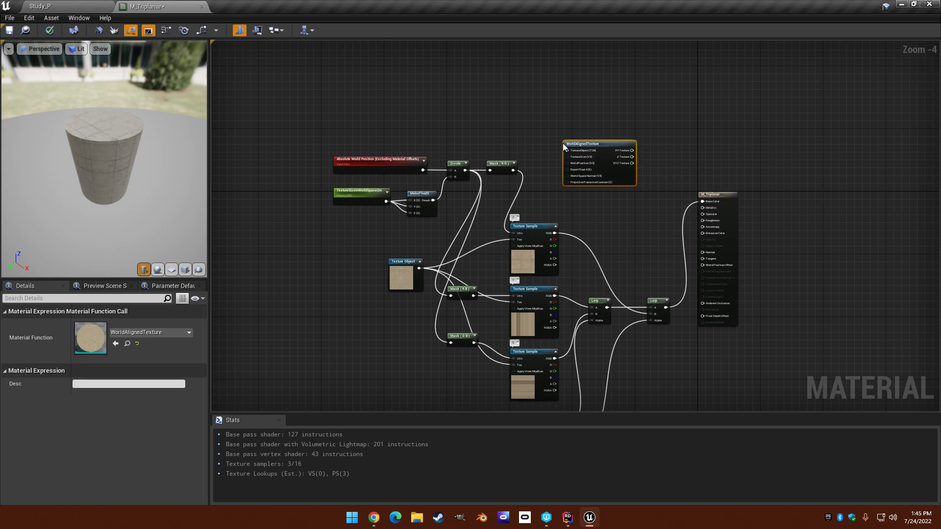
Open the WorldAlignedTexture function and examine how it divides WorldPosition by TextureSize and masks the result for the texture UVs.
scroll(586, 207, "up", 4)
scroll(493, 177, "down", 1)
right_click_drag(493, 145, 450, 195)
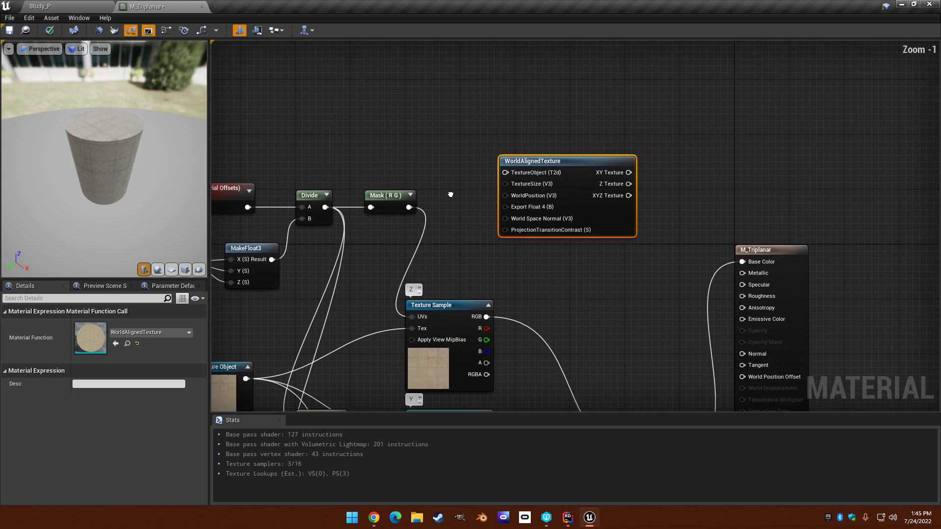
double_click(577, 160)
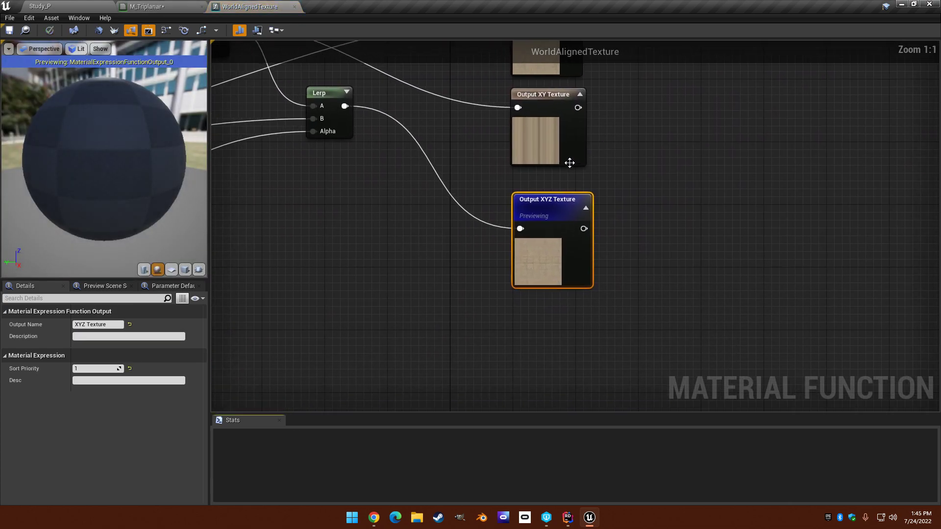
scroll(546, 252, "up", 3)
scroll(433, 207, "down", 2)
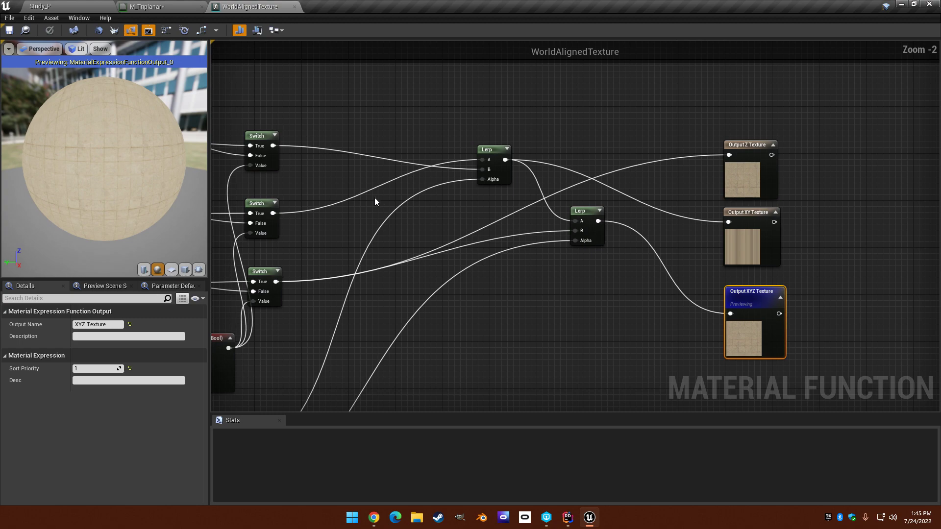
right_click_drag(374, 198, 833, 208)
right_click_drag(507, 196, 702, 240)
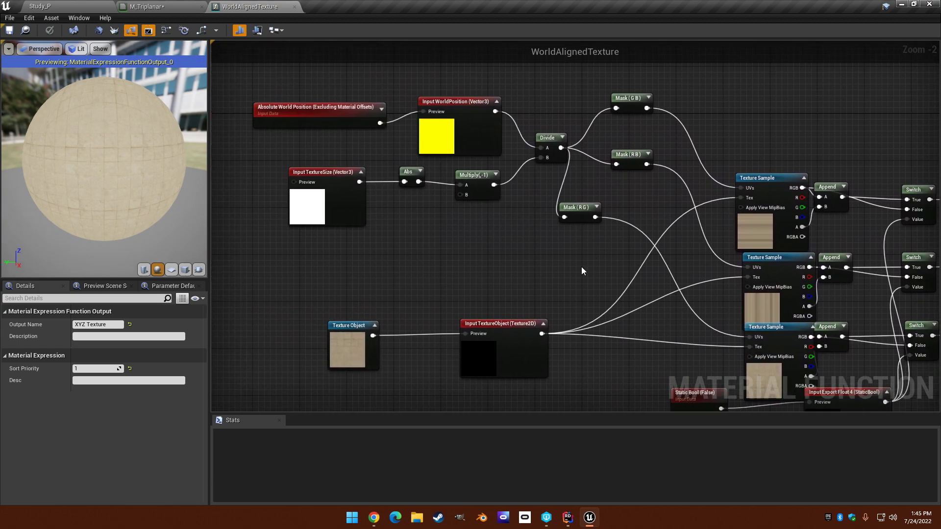
right_click_drag(581, 267, 565, 292)
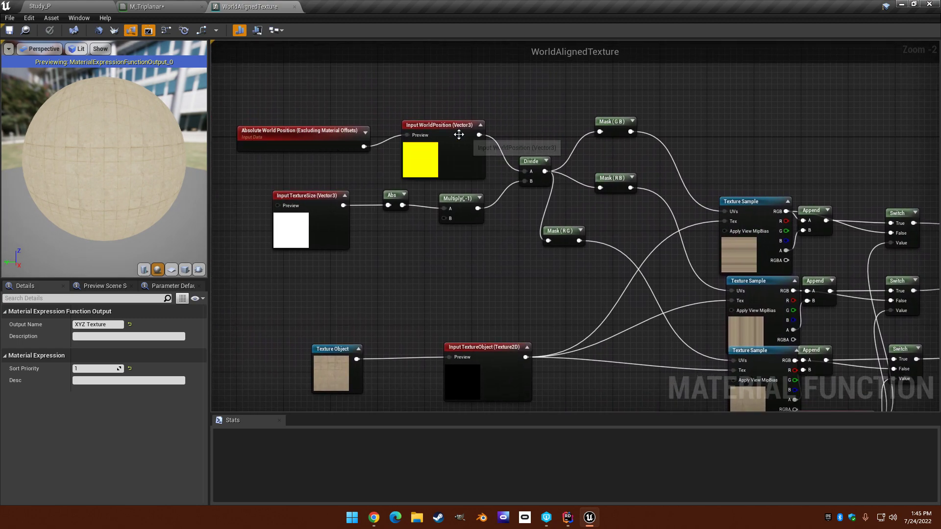
right_click_drag(458, 135, 408, 146)
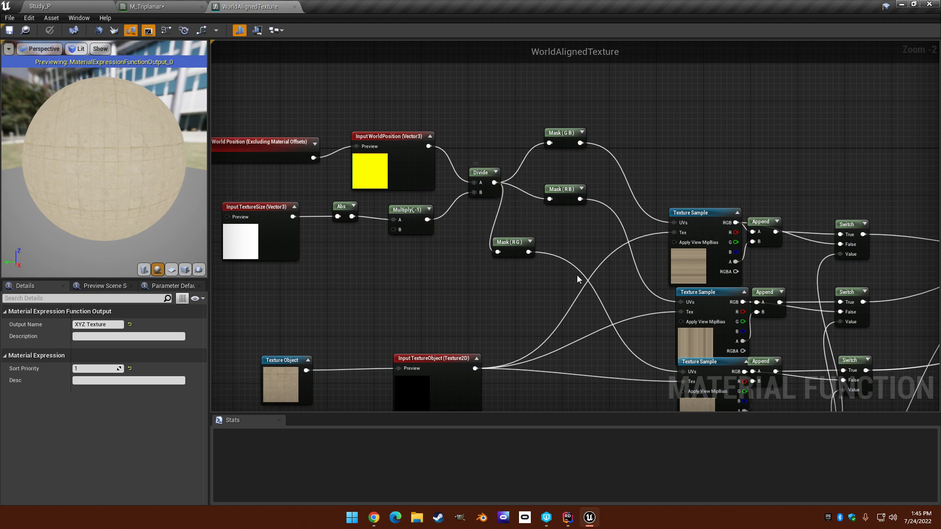
right_click_drag(556, 173, 444, 109)
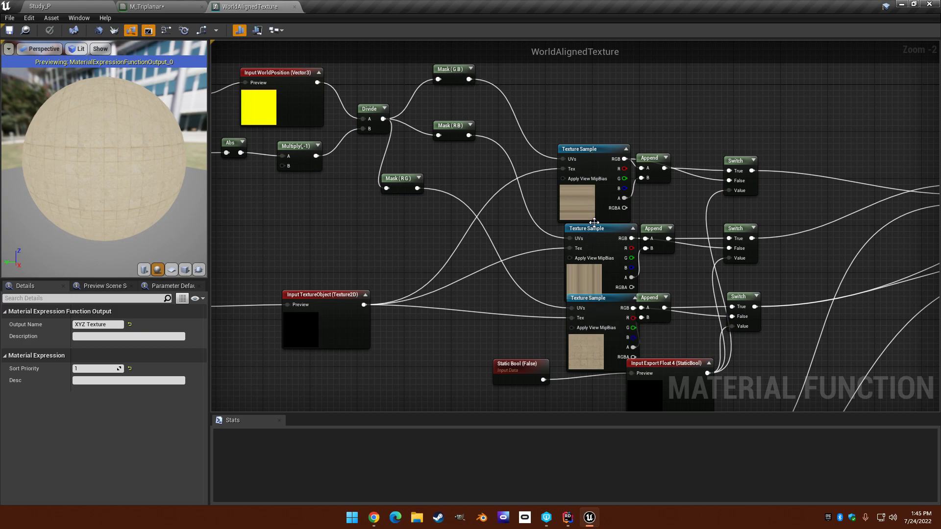
Examine how the function blends its texture samples using Lerps driven by the masked VertexNormalWS and CheapContrast nodes.
right_click_drag(600, 308, 652, 214)
right_click_drag(586, 265, 366, 239)
scroll(482, 181, "down", 1)
right_click_drag(619, 126, 529, 205)
right_click_drag(561, 237, 561, 177)
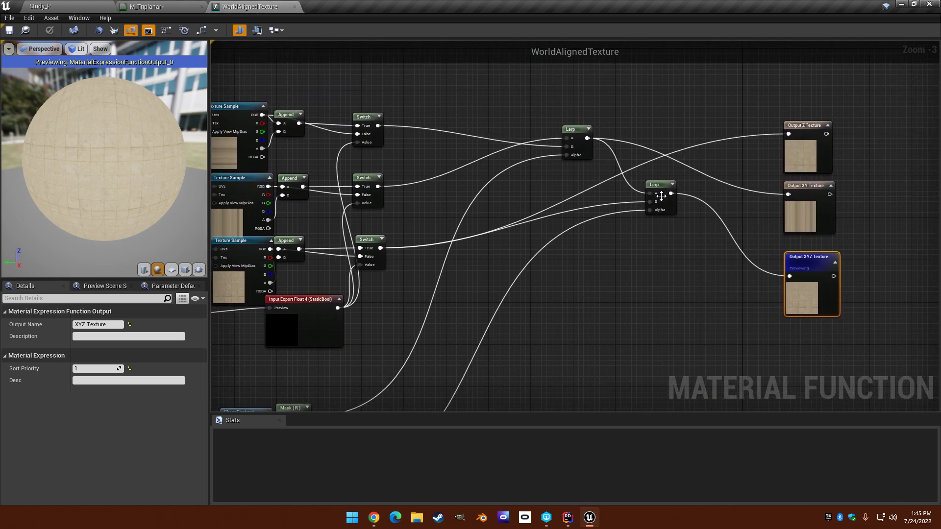
right_click_drag(530, 308, 760, 166)
right_click_drag(575, 225, 748, 152)
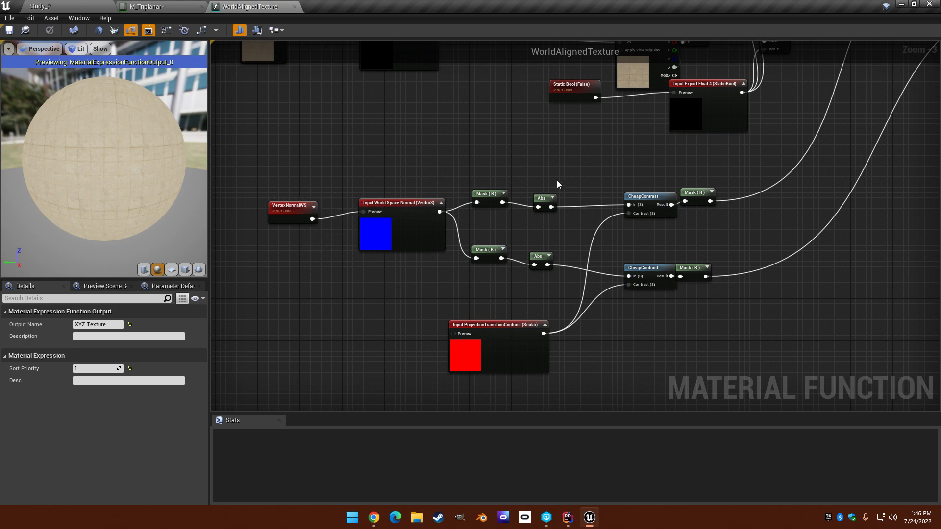
right_click_drag(562, 198, 407, 350)
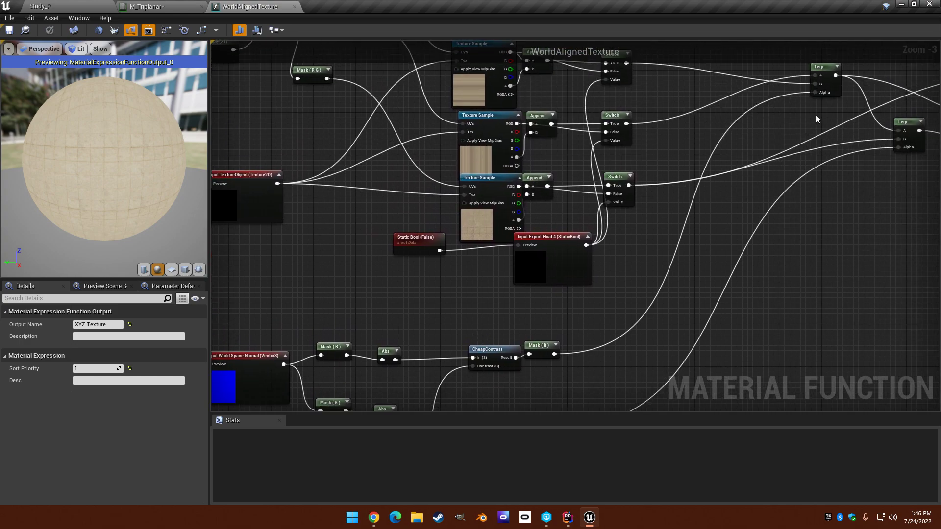
right_click_drag(815, 119, 575, 192)
right_click_drag(630, 153, 661, 136)
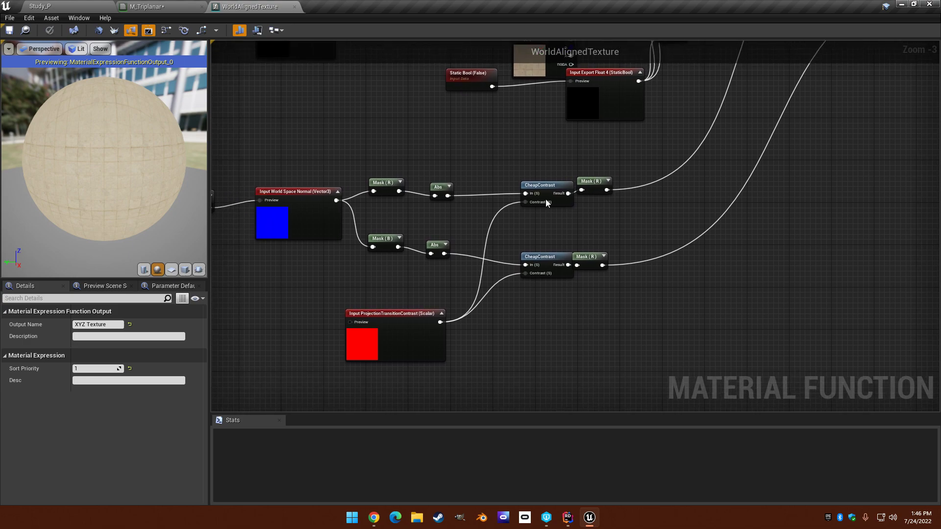
Examine the Abs and Multiply nodes applied to the function's TextureSize input and trace the graph back to its Lerps.
right_click_drag(784, 98, 510, 231)
right_click_drag(682, 163, 758, 242)
right_click_drag(388, 158, 630, 191)
right_click_drag(432, 177, 536, 220)
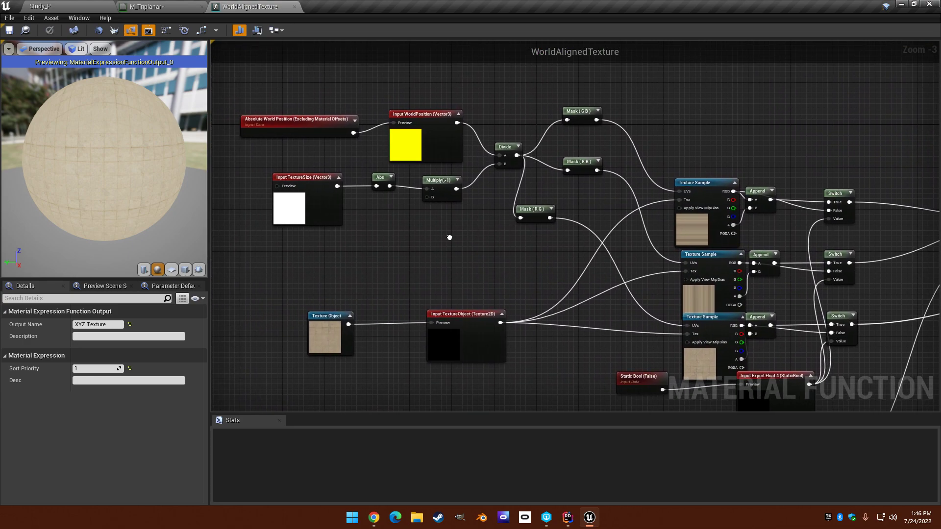
scroll(436, 166, "up", 2)
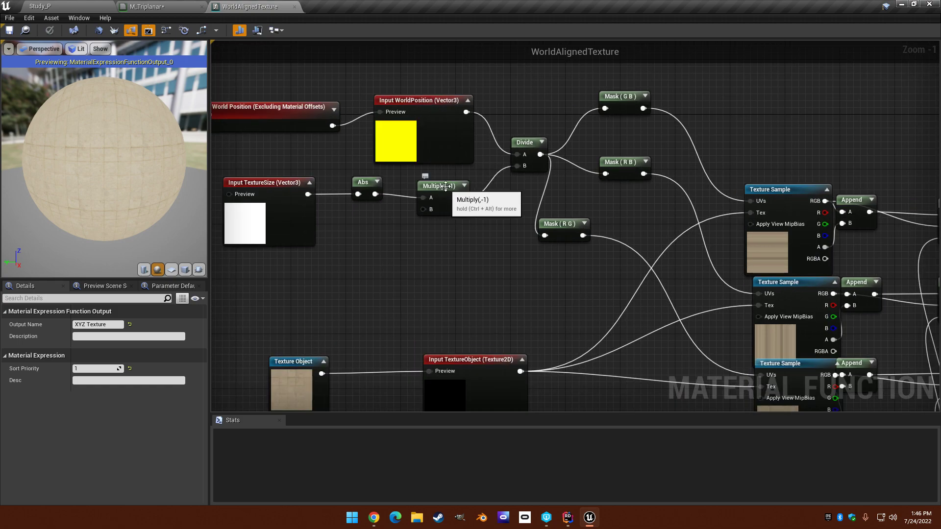
right_click_drag(351, 225, 384, 233)
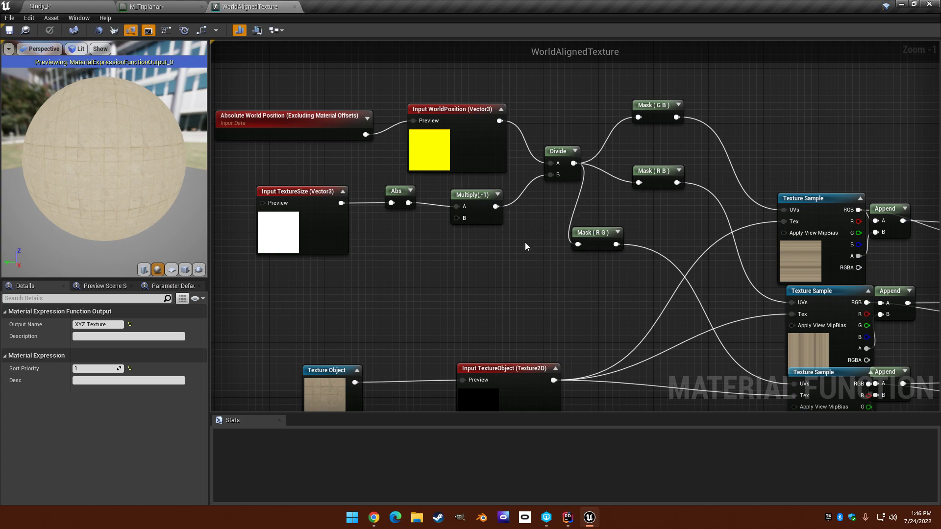
right_click_drag(525, 242, 475, 242)
right_click_drag(603, 252, 350, 231)
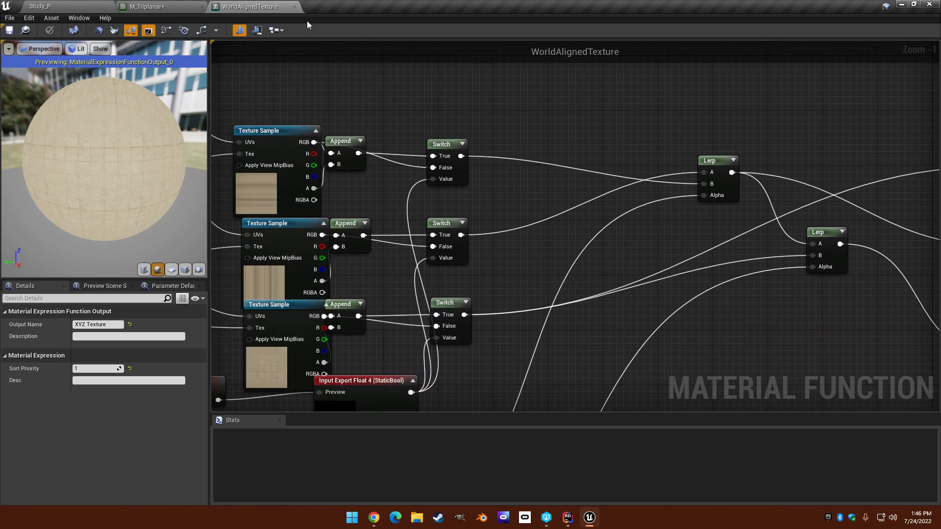
Close the WorldAlignedTexture function and return to the M_Triplanar graph.
left_click(295, 7)
right_click_drag(330, 119, 533, 90)
scroll(533, 90, "down", 1)
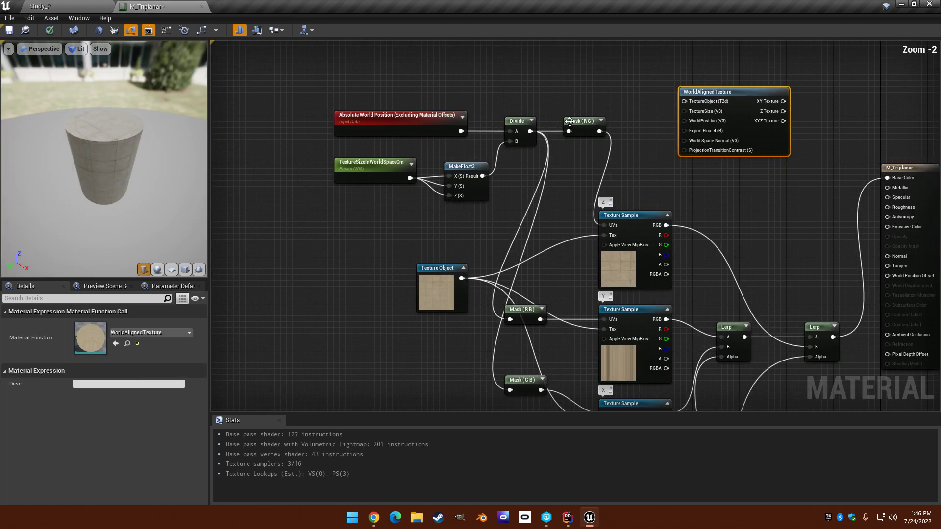
Delete the WorldAlignedTexture node from the M_Triplanar graph.
right_click_drag(716, 81, 550, 99)
key("Delete")
Open the MakeFloat3 function, examine how its Append nodes combine the X, Y and Z inputs, and close it again.
right_click_drag(544, 219, 655, 182)
right_click_drag(493, 208, 488, 233)
right_click_drag(468, 197, 518, 202)
double_click(449, 180)
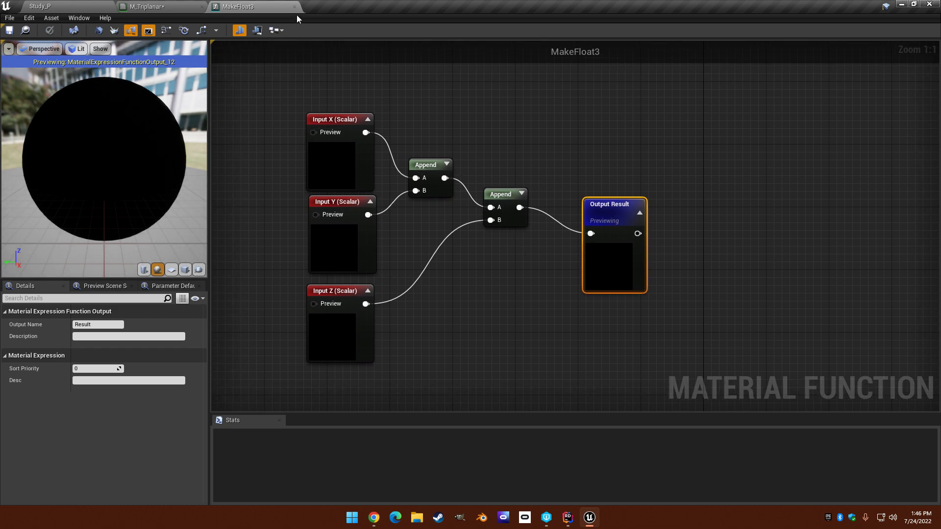
right_click_drag(373, 126, 413, 134)
left_click(470, 173)
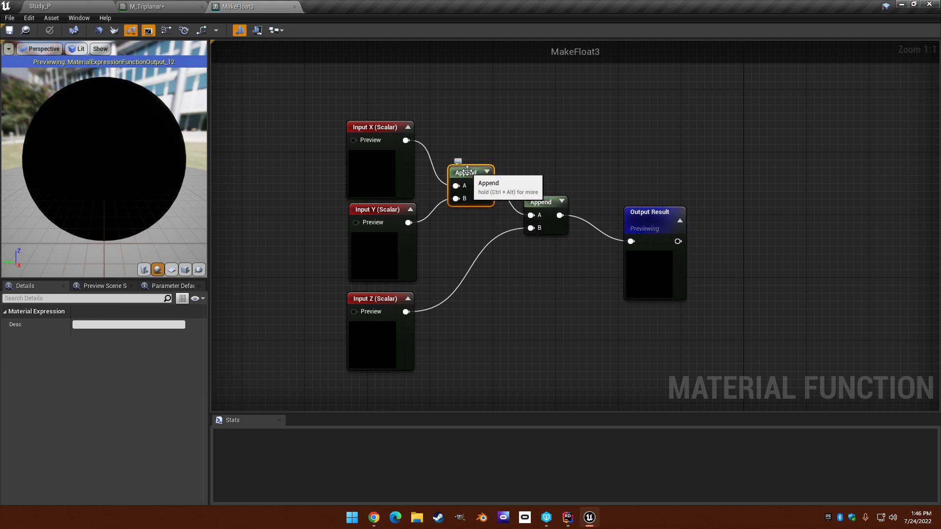
right_click_drag(467, 170, 439, 175)
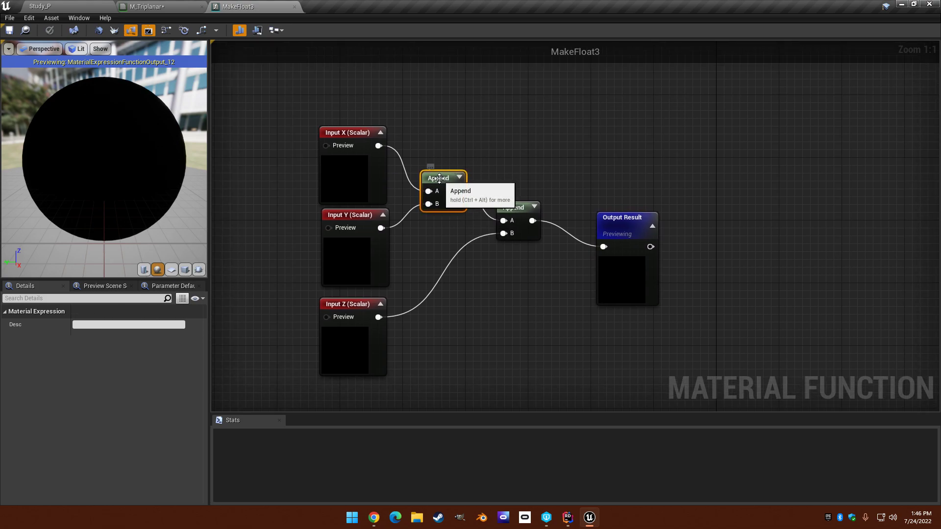
right_click_drag(464, 141, 467, 121)
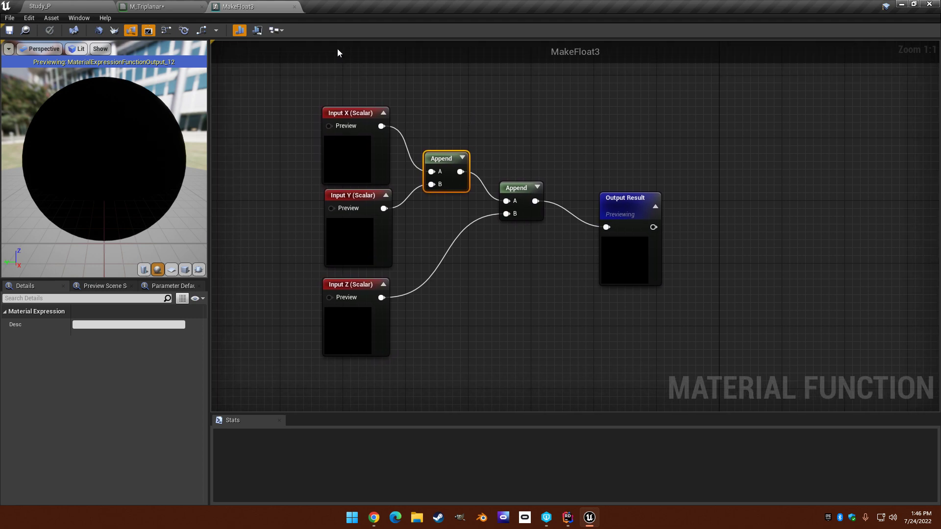
left_click(294, 6)
right_click_drag(566, 250, 549, 147)
scroll(555, 187, "down", 2)
scroll(499, 188, "down", 1)
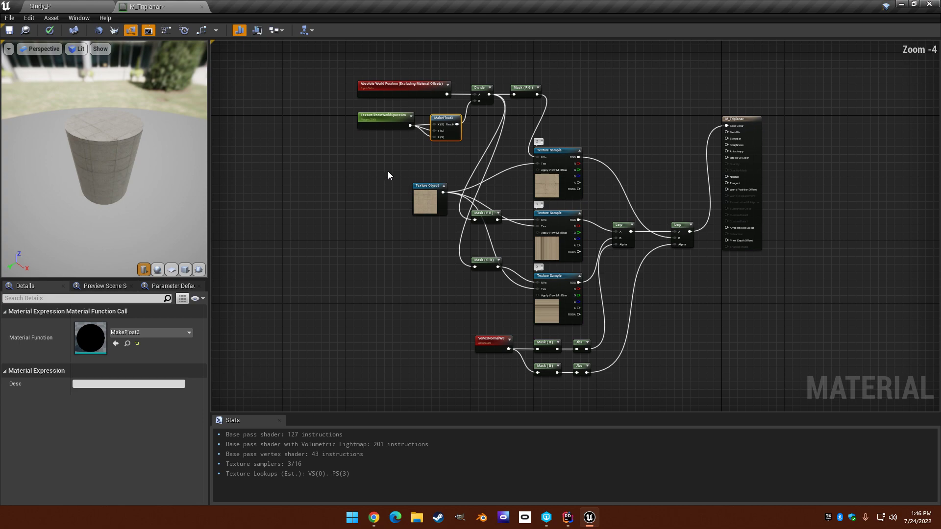
right_click_drag(387, 175, 406, 217)
Create a material function named MF_Triplanar in the MaterialLibrary folder.
left_click(40, 10)
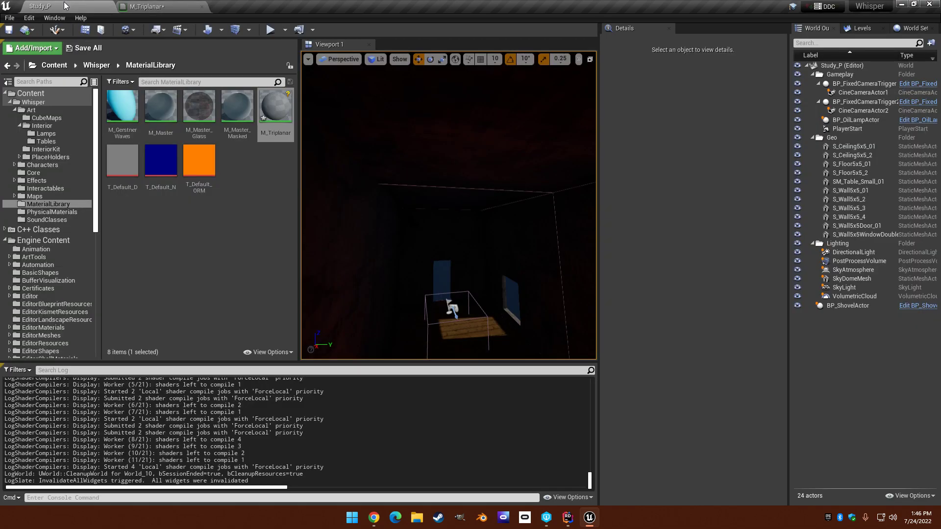
right_click(213, 213)
mouse_move(267, 401)
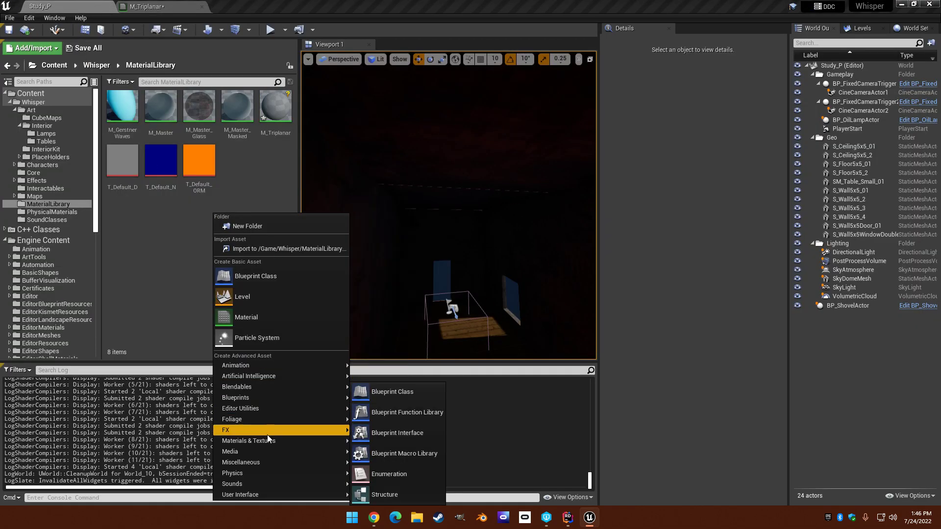
mouse_move(269, 441)
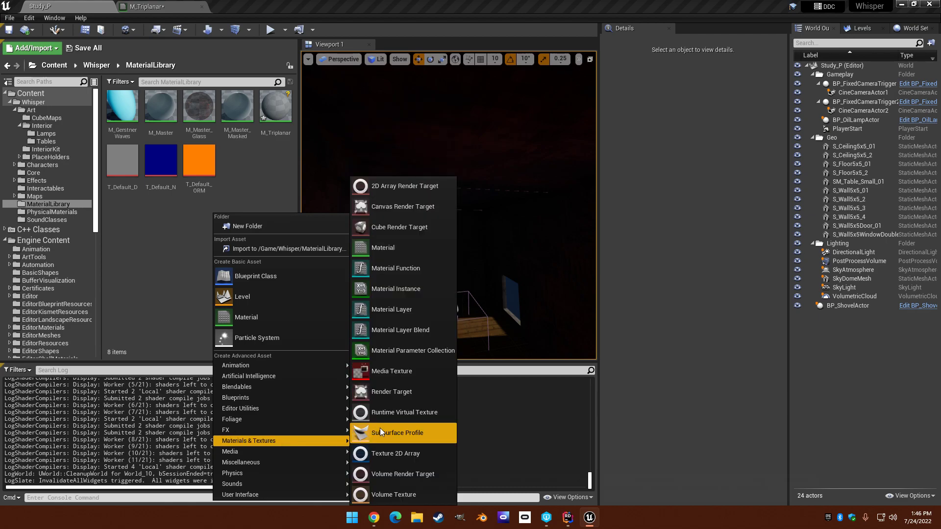
left_click(424, 273)
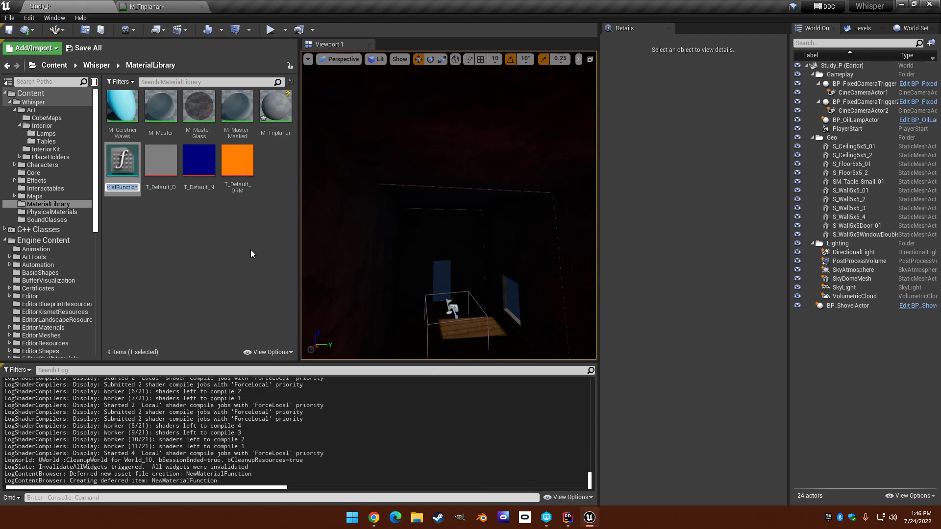
type("MF_Triplanar")
key("Return")
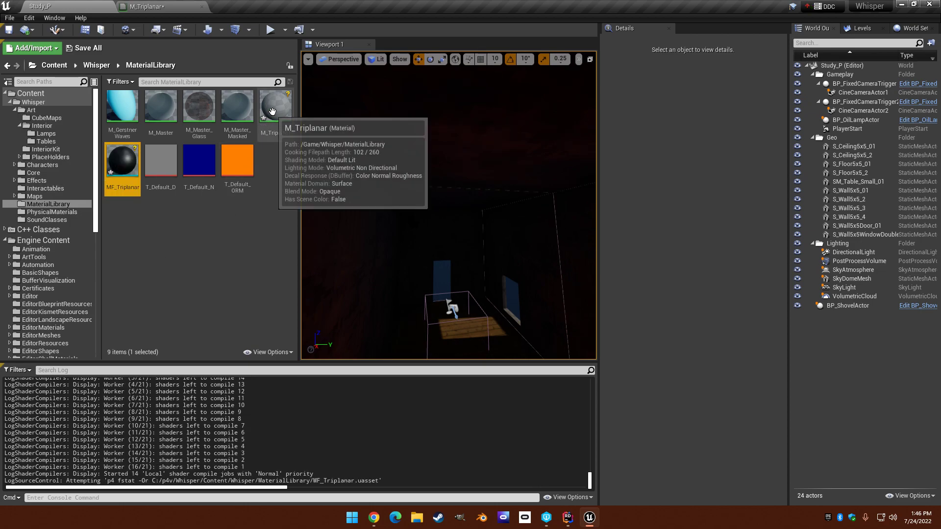
Copy all M_Triplanar nodes except the material output and paste them into the MF_Triplanar function graph.
double_click(272, 109)
left_click_drag(321, 96, 587, 328)
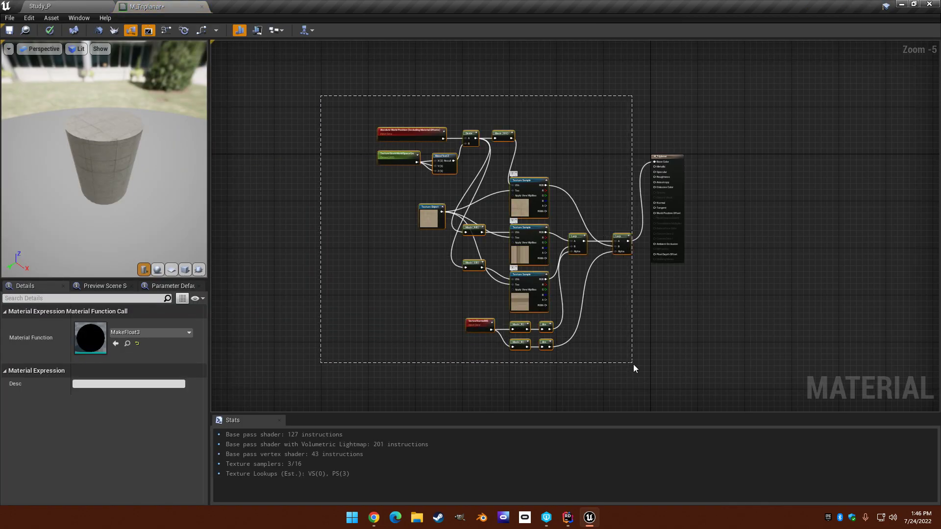
left_click_drag(633, 364, 633, 363)
left_click(56, 5)
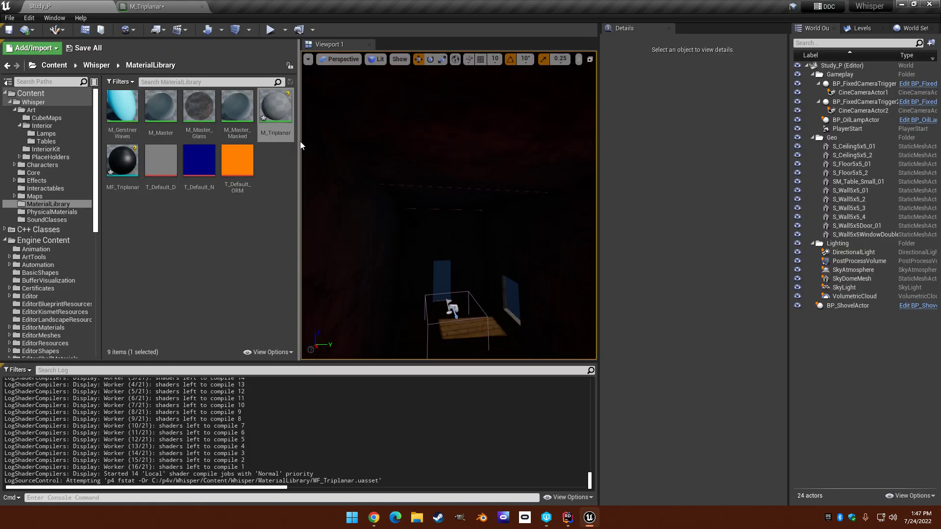
double_click(122, 160)
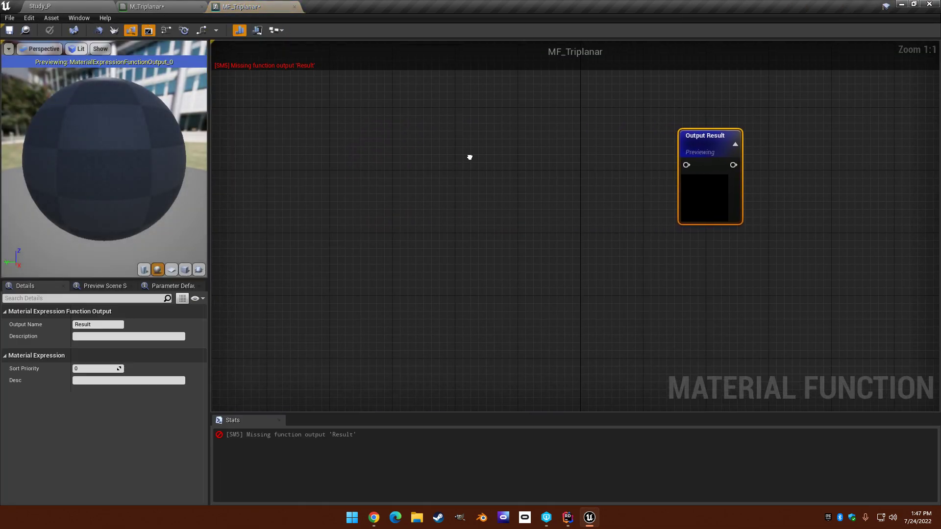
key("ctrl+v")
right_click_drag(394, 124, 464, 158)
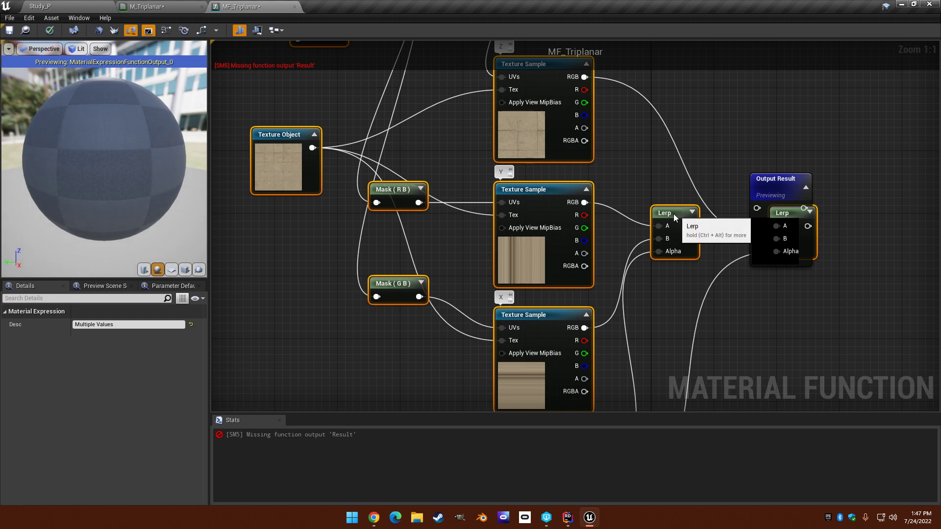
Move the pasted nodes clear of the Output Result node and connect the final Lerp to it.
left_click_drag(670, 214, 510, 210)
scroll(581, 179, "down", 2)
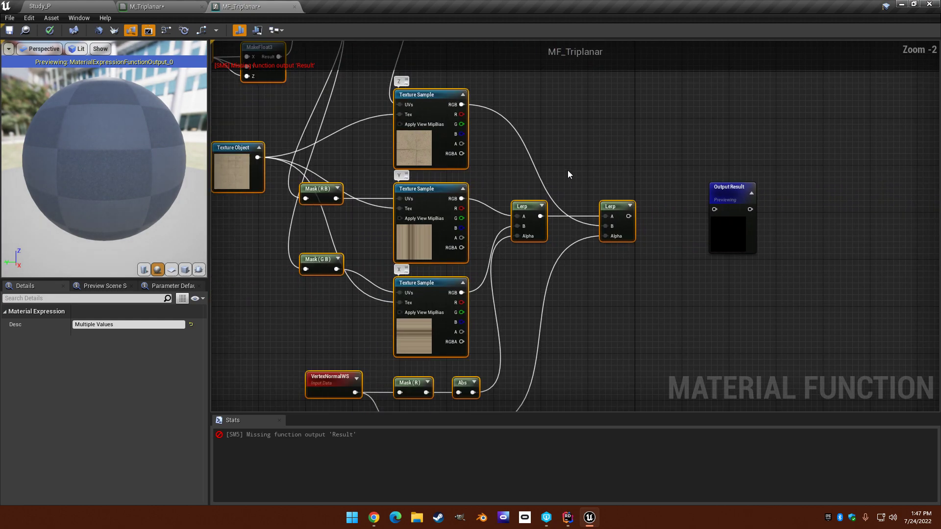
left_click_drag(628, 216, 714, 210)
left_click(566, 152)
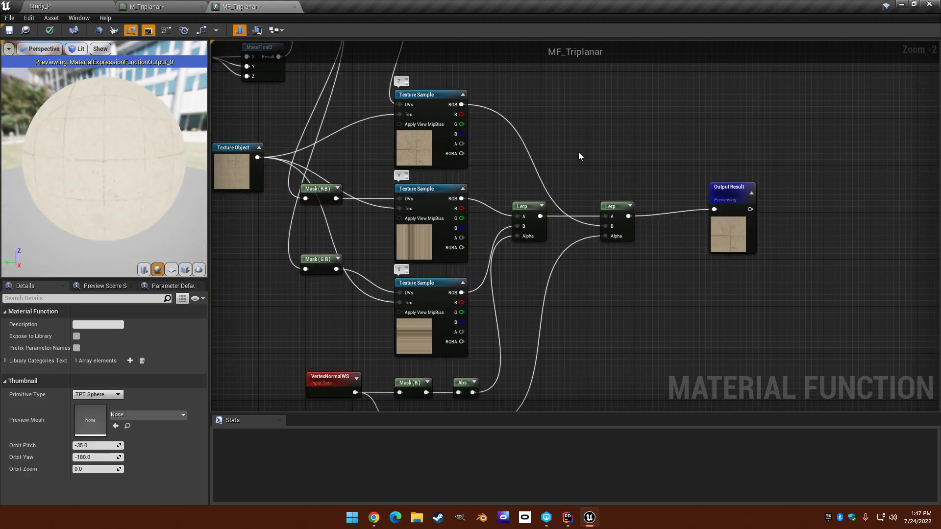
Add a FunctionInput node beside the Texture Object and set its input type to Function Input Texture 2D.
right_click_drag(542, 142, 706, 266)
scroll(496, 219, "down", 1)
right_click_drag(391, 123, 445, 86)
right_click_drag(439, 156, 420, 60)
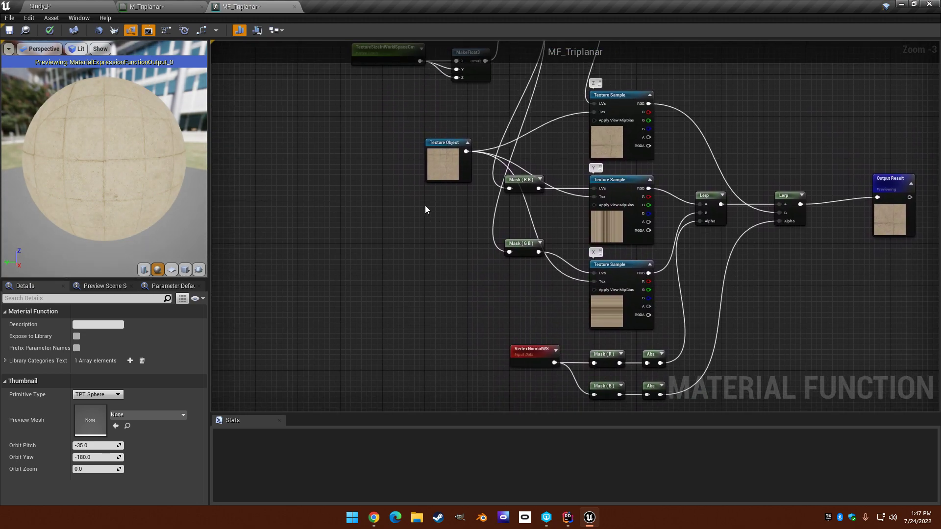
scroll(399, 176, "up", 2)
right_click_drag(398, 175, 399, 238)
right_click(353, 224)
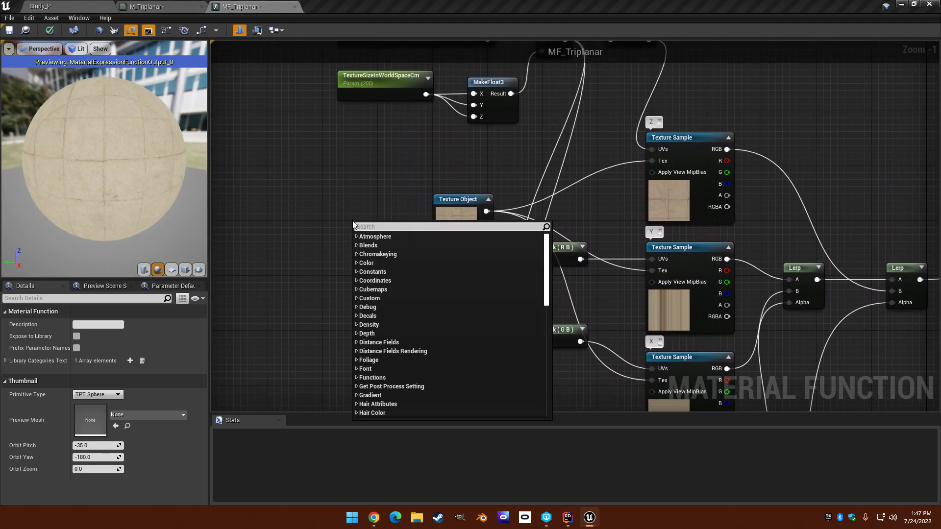
type("function")
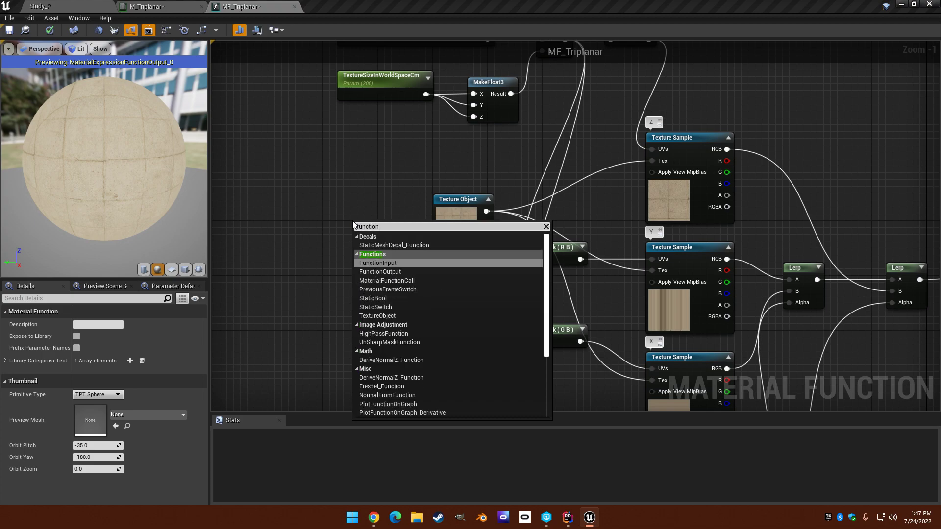
key("Return")
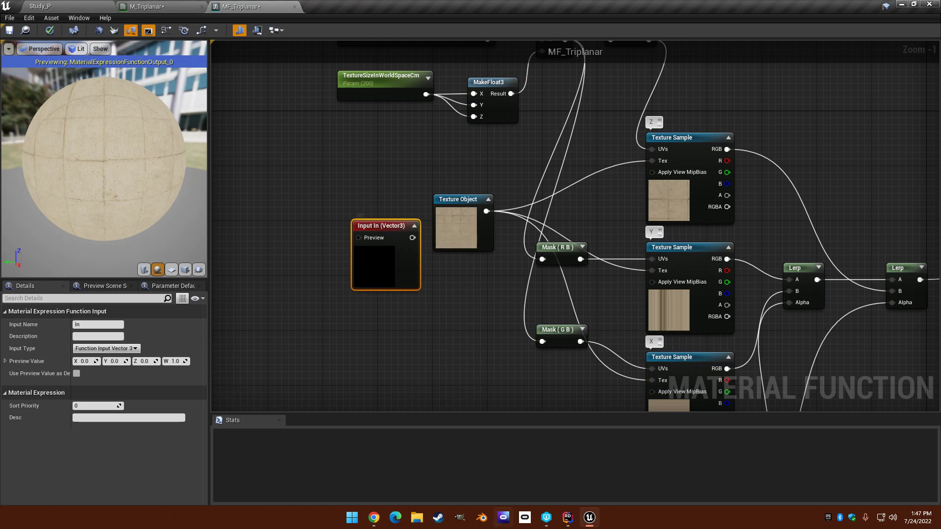
left_click(121, 349)
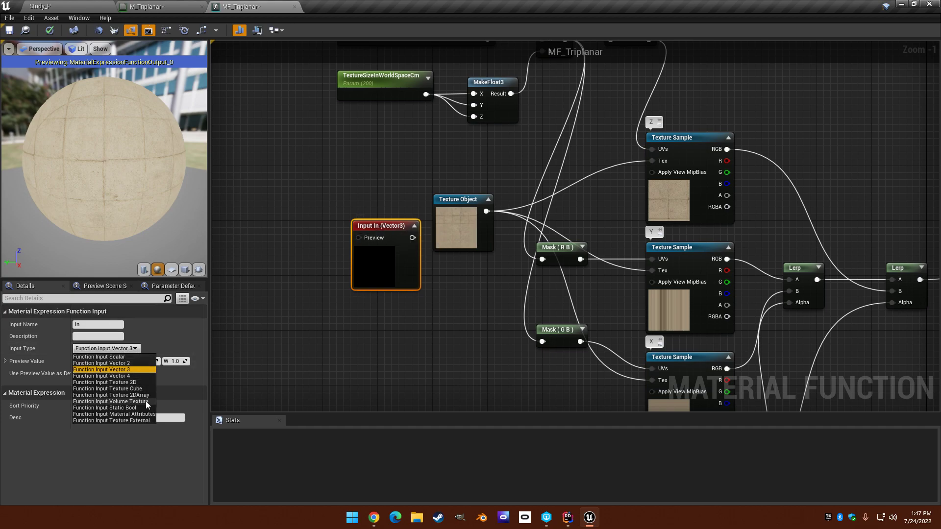
left_click(145, 382)
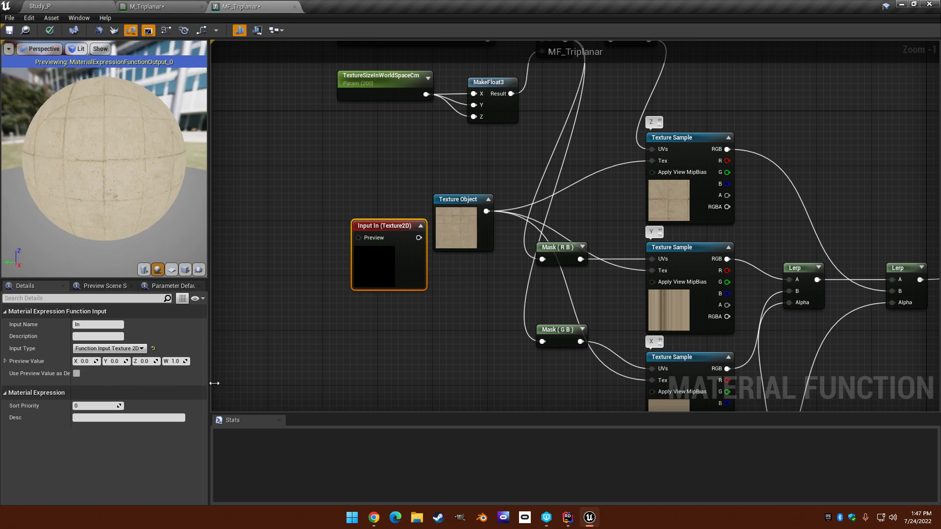
Transfer the Texture Object's links to the Texture2D input and connect the Texture Object to that input's Preview.
right_click_drag(368, 282, 322, 314)
left_click_drag(338, 257, 336, 211)
left_click_drag(440, 242, 328, 225, "ctrl")
right_click_drag(328, 261, 422, 254)
scroll(412, 307, "down", 3)
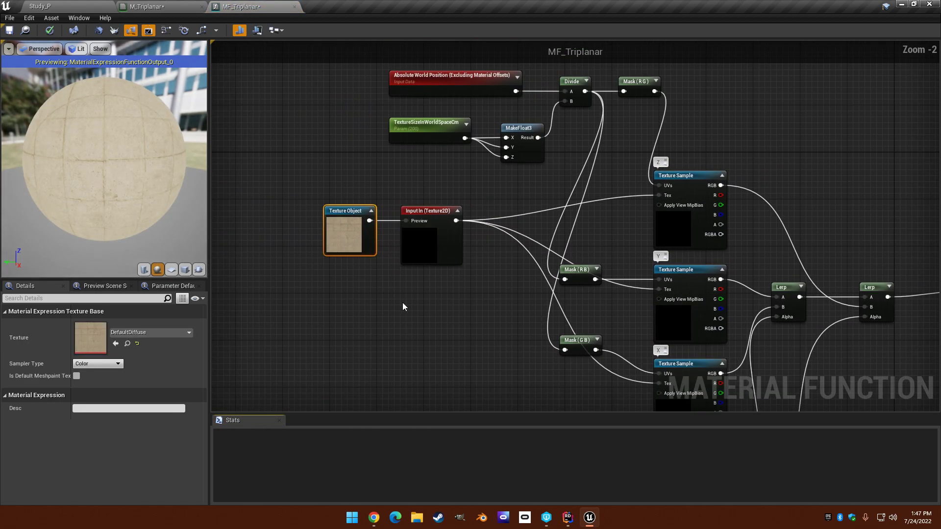
Add a second FunctionInput node and place it beside the TextureSizeInWorldSpaceCm parameter.
scroll(389, 249, "up", 1)
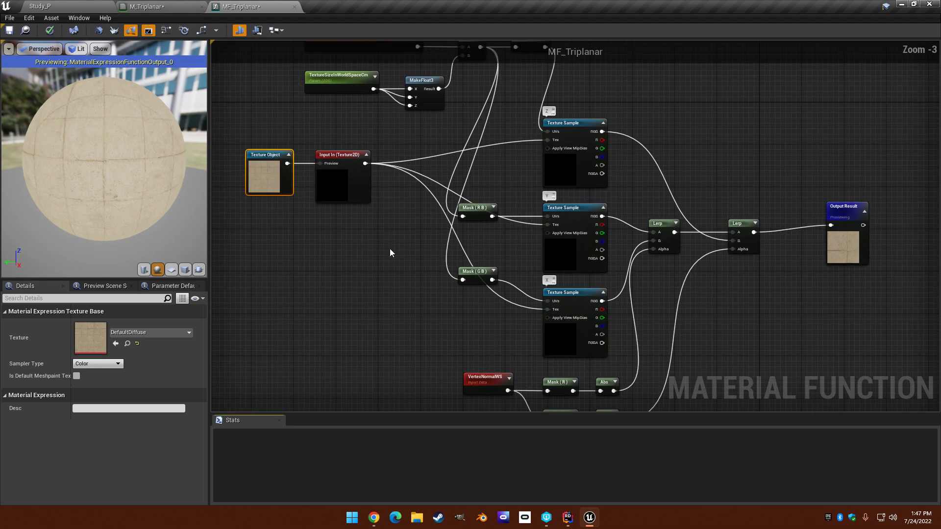
right_click_drag(392, 252, 361, 278)
right_click_drag(553, 155, 562, 230)
scroll(352, 225, "up", 2)
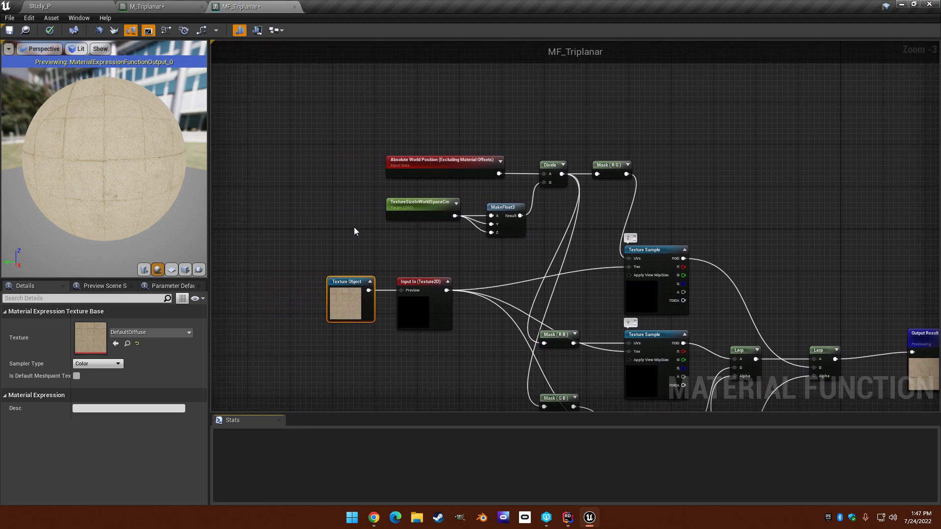
right_click(350, 224)
type("function")
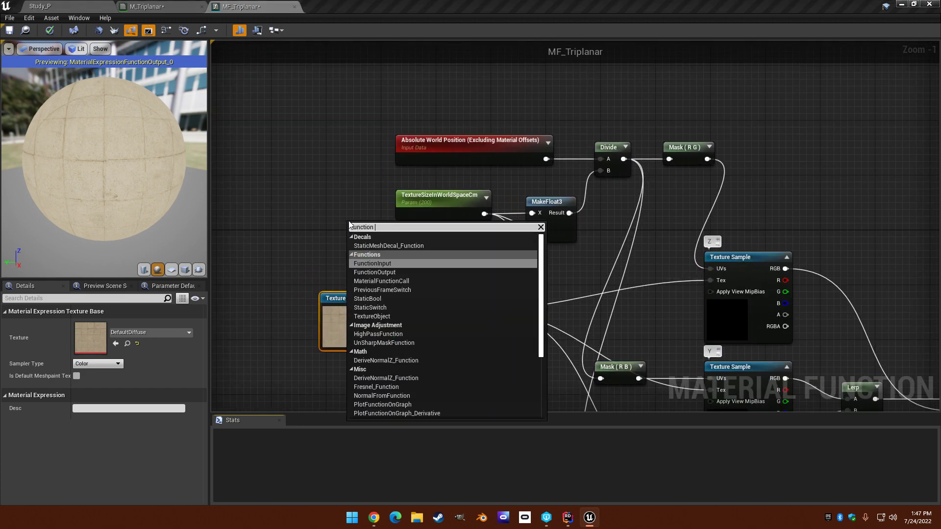
key("Return")
scroll(345, 225, "up", 1)
left_click_drag(380, 215, 318, 186)
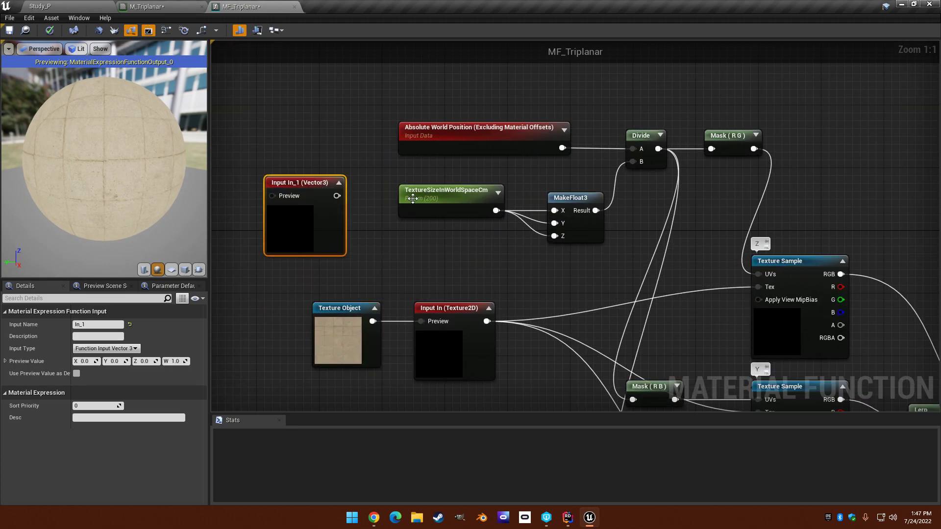
Name the new function input TextureSizeInWorldSpaceCm and set its input type to Function Input Scalar.
left_click(473, 211)
left_click(300, 183)
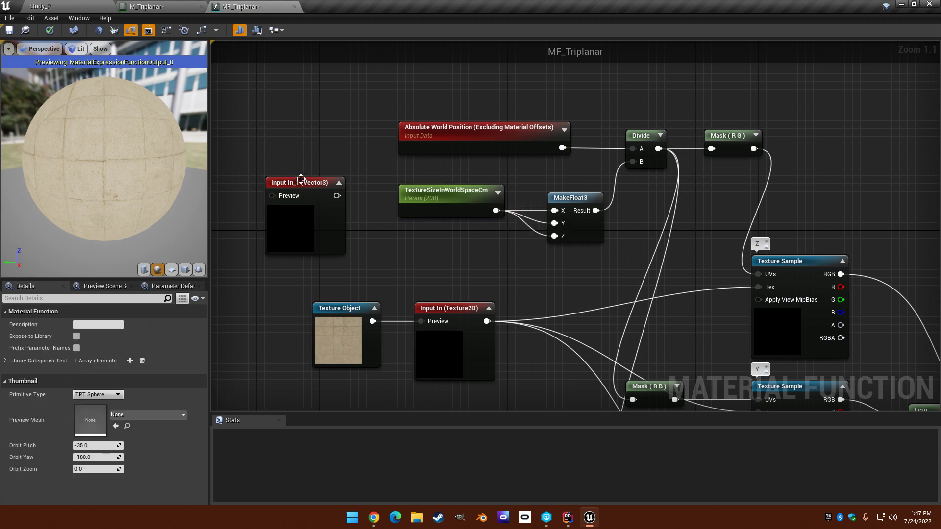
left_click(103, 324)
type("TextureSizeInWorldSpaceCm")
left_click(92, 349)
left_click(99, 357)
Transfer the MakeFloat3 X, Y and Z links to the scalar input and delete the old TextureSizeInWorldSpaceCm parameter.
right_click_drag(456, 275, 405, 285)
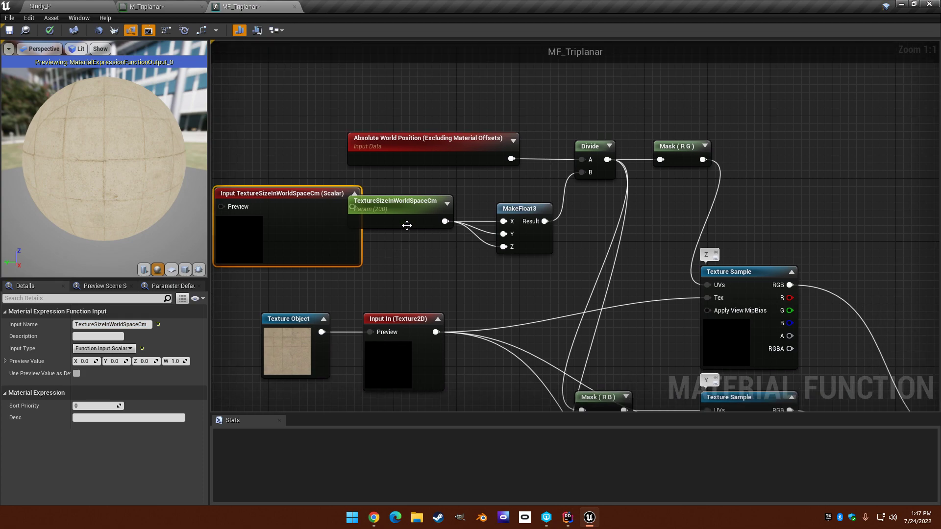
left_click(406, 207)
left_click_drag(406, 207, 353, 207)
left_click_drag(287, 127, 446, 272)
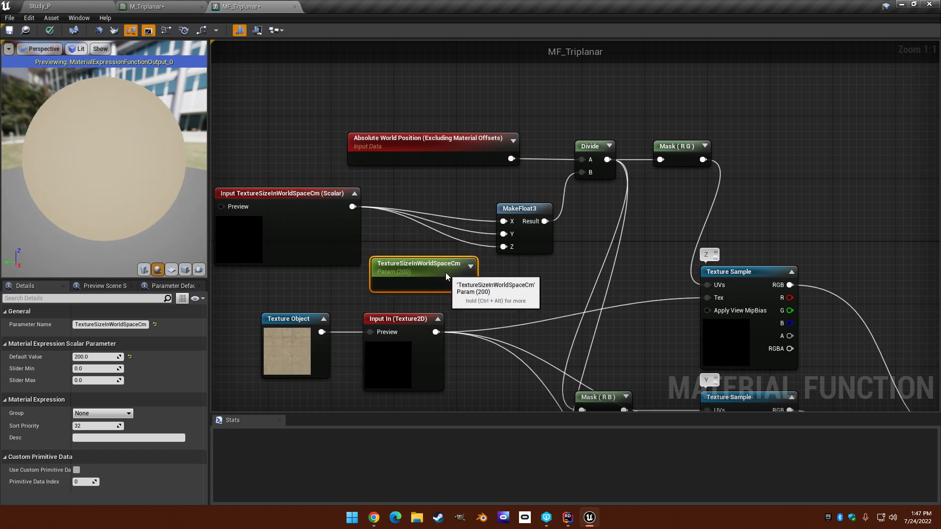
key("Delete")
Check the MF_Triplanar graph from its inputs through to Output Result and save the function.
scroll(449, 260, "down", 1)
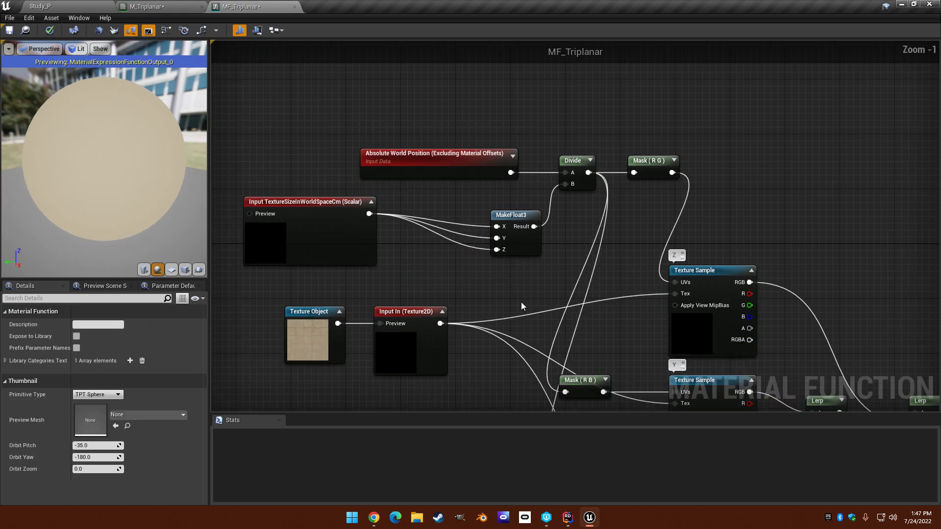
right_click_drag(497, 293, 486, 207)
scroll(486, 207, "down", 1)
right_click_drag(452, 284, 420, 267)
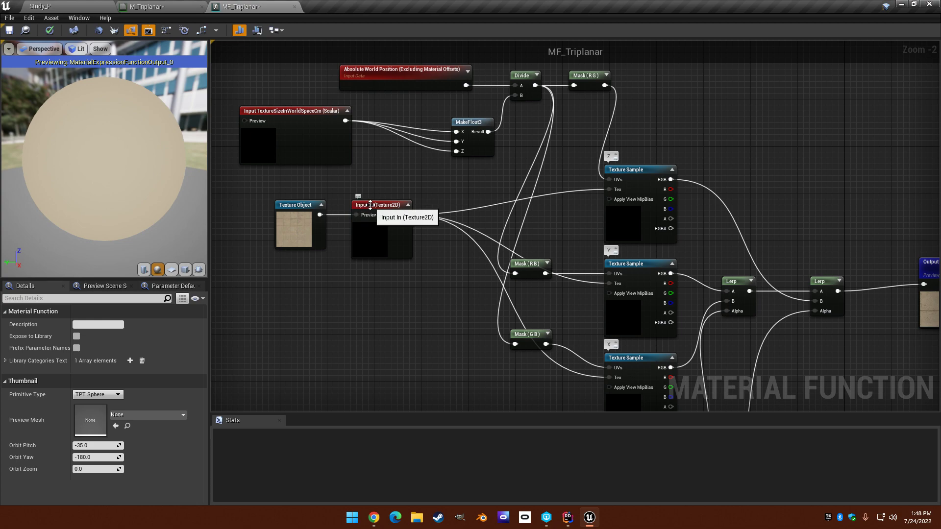
right_click_drag(523, 207, 420, 177)
scroll(406, 181, "down", 1)
right_click_drag(608, 276, 577, 219)
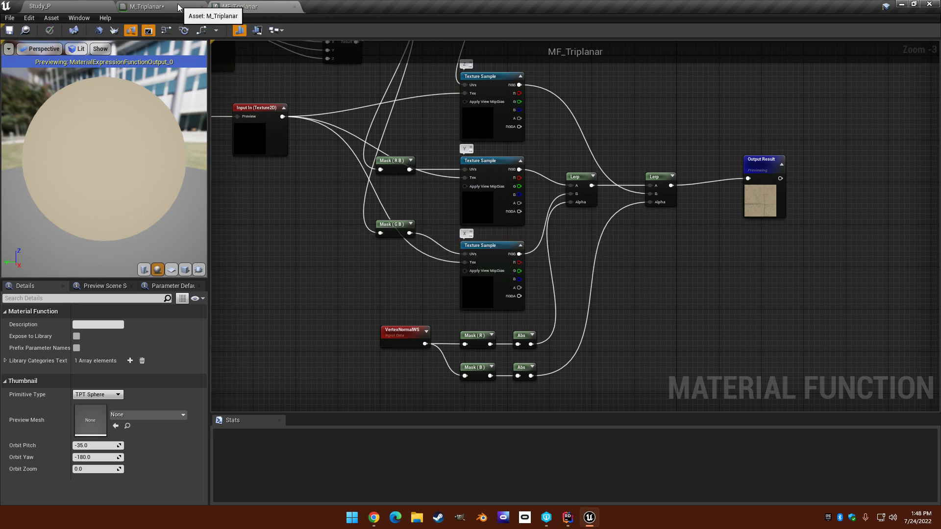
Add the MF_Triplanar function to the M_Triplanar graph and place its node just below the Texture Object.
left_click(89, 5)
left_click_drag(113, 175, 380, 268)
scroll(380, 269, "up", 3)
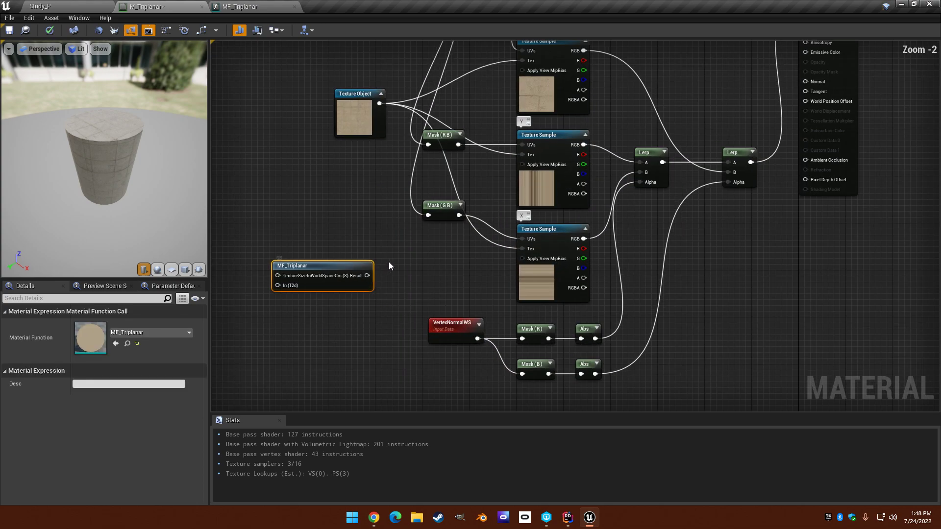
right_click_drag(374, 284, 421, 294)
left_click_drag(420, 294, 425, 206)
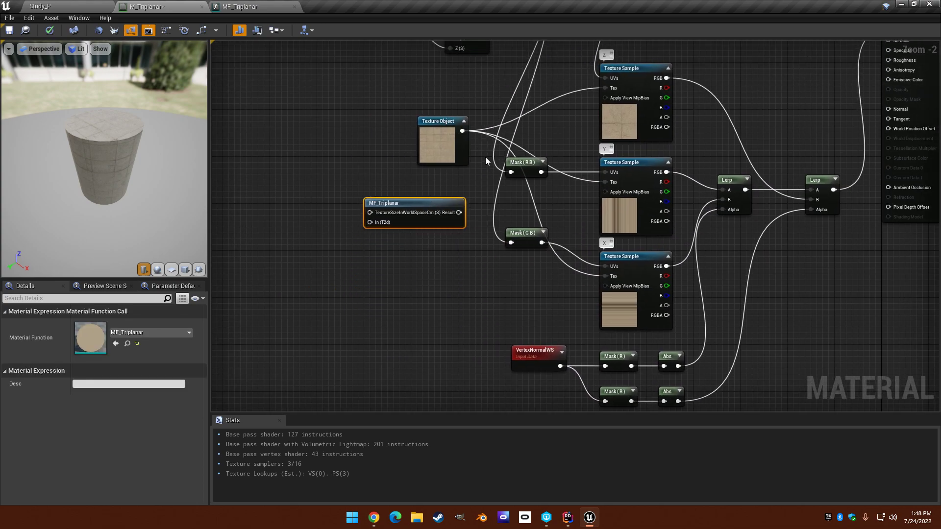
Disconnect the Texture Object from the Tex inputs of all three Texture Samples.
left_click_drag(464, 148, 410, 142)
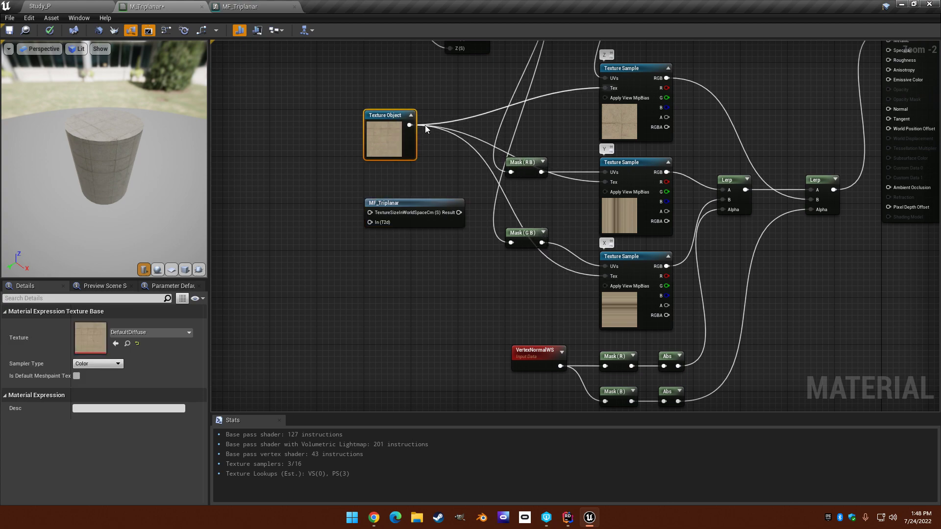
left_click(423, 125, "alt")
left_click(424, 126, "alt")
left_click(425, 125, "alt")
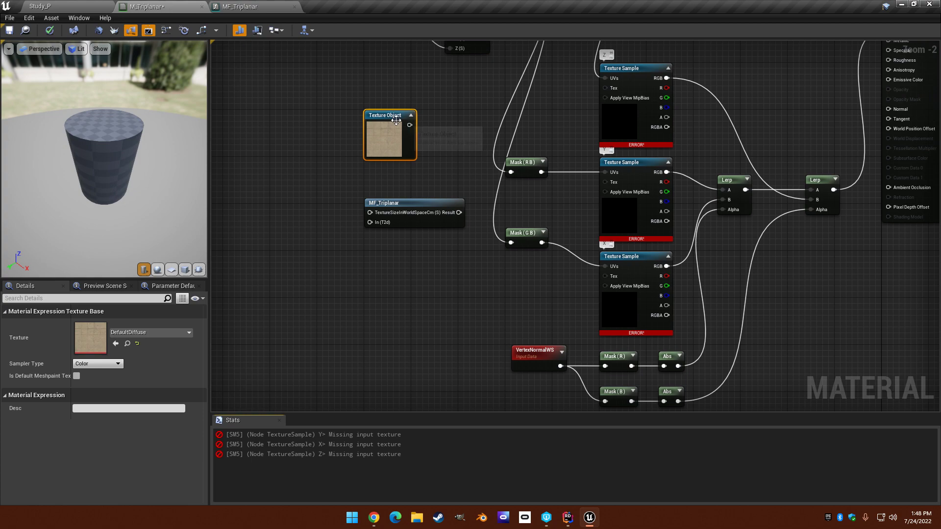
Feed the Texture Object into MF_Triplanar's In and the TextureSizeInWorldSpaceCm parameter into its matching input.
left_click_drag(396, 118, 364, 229)
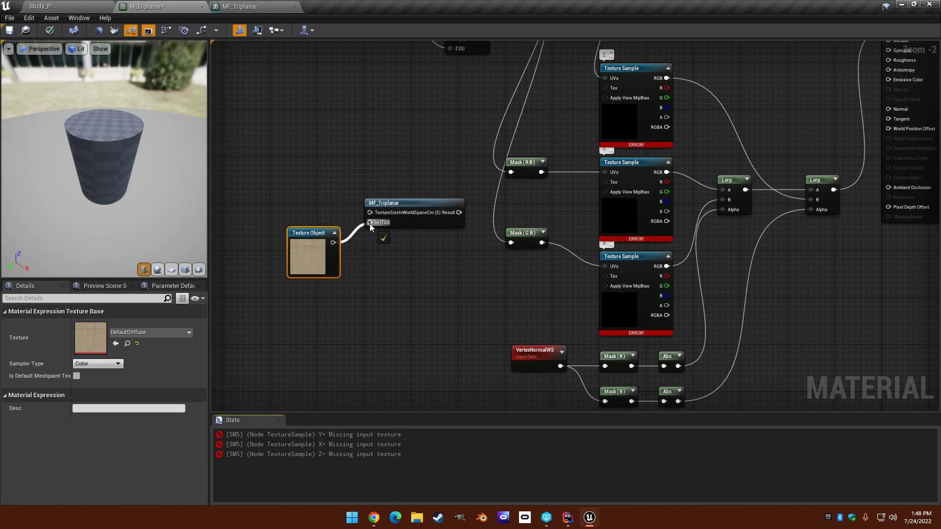
left_click_drag(370, 224, 370, 224)
right_click_drag(397, 139, 440, 244)
left_click_drag(434, 127, 412, 318)
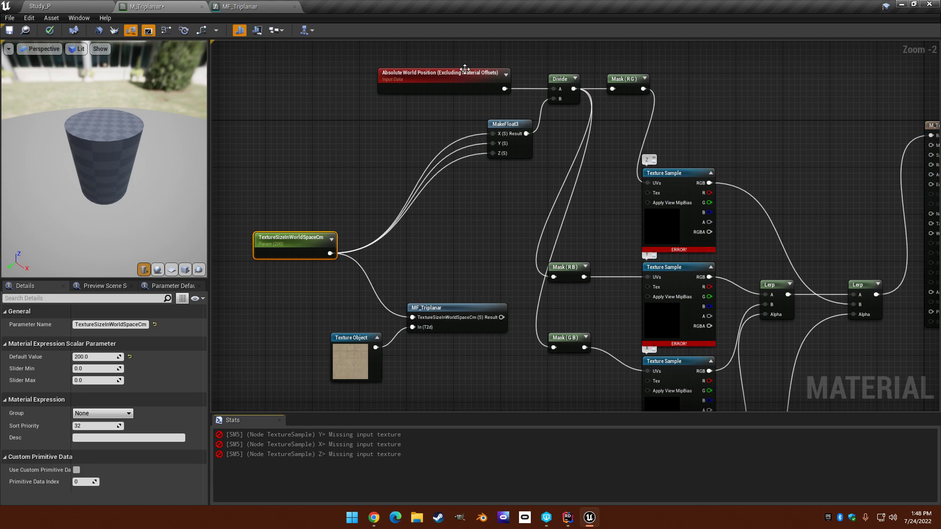
Delete the old triplanar nodes, from Absolute World Position and the Texture Samples to the VertexNormalWS branch and both Lerps.
scroll(475, 168, "down", 2)
right_click_drag(475, 168, 424, 158)
left_click_drag(434, 82, 578, 178)
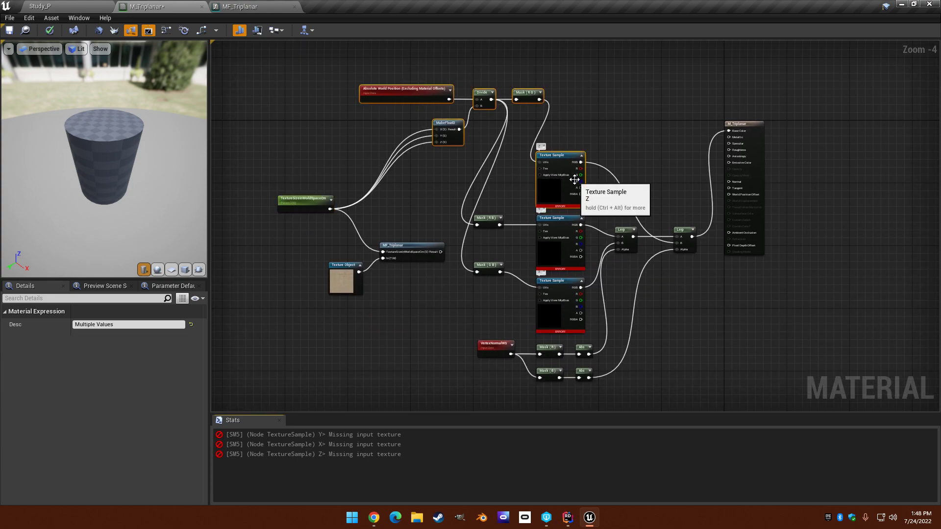
key("Delete")
left_click_drag(490, 172, 689, 387)
key("Delete")
Move the parameter, Texture Object and MF_Triplanar nodes closer to the material output and connect Result to Base Color.
right_click_drag(454, 251, 530, 229)
left_click_drag(352, 169, 481, 274)
left_click_drag(504, 227, 708, 133)
right_click_drag(745, 132, 583, 219)
scroll(596, 221, "up", 4)
left_click_drag(520, 228, 688, 165)
right_click_drag(298, 181, 399, 177)
left_click(267, 199)
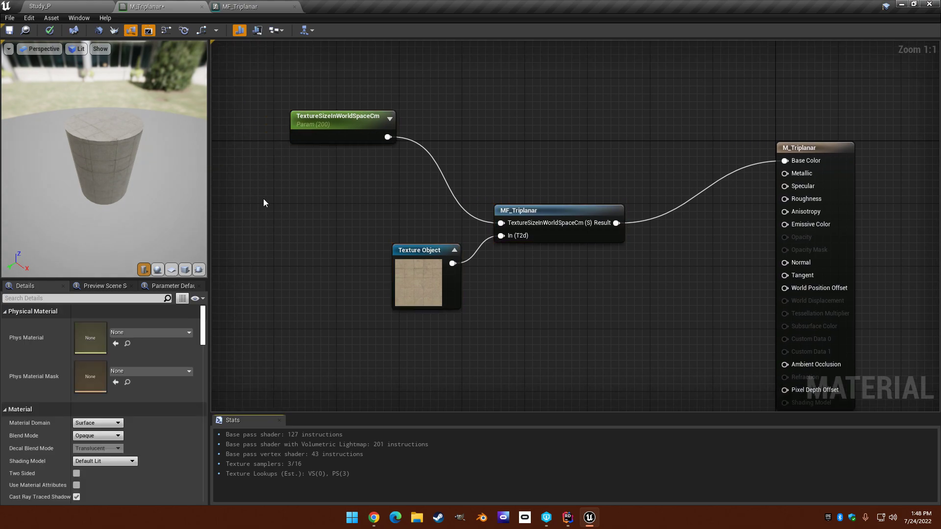
mouse_move(29, 126)
right_mouse_down()
mouse_move(30, 161)
mouse_move(29, 142)
right_mouse_up()
left_click_drag(29, 126, 93, 162)
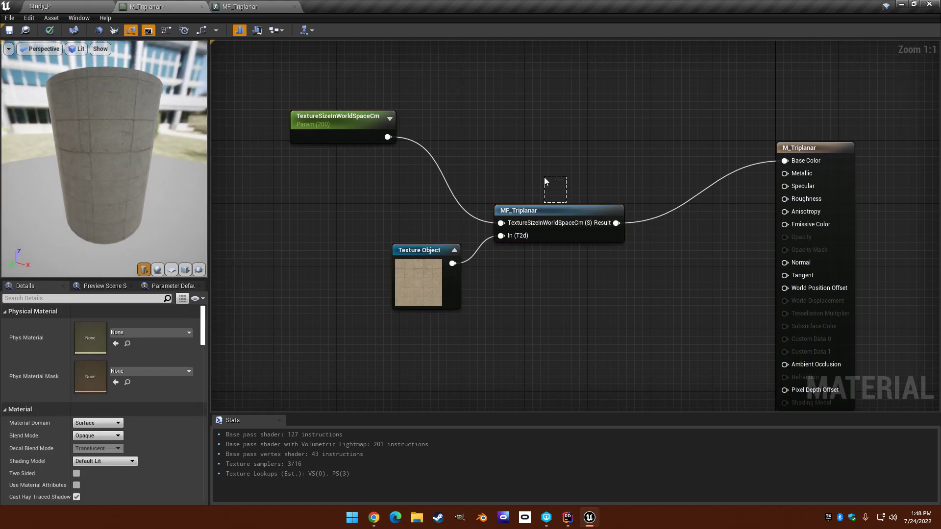
Tidy the graph by placing the size parameter above the Texture Object, both just before MF_Triplanar.
left_click_drag(559, 212, 551, 173)
left_click_drag(424, 253, 400, 201)
left_click_drag(343, 128, 380, 151)
left_click(389, 300)
Add a second Texture Object using the DefaultNormal texture and align it below the first one.
right_click_drag(388, 301, 384, 266)
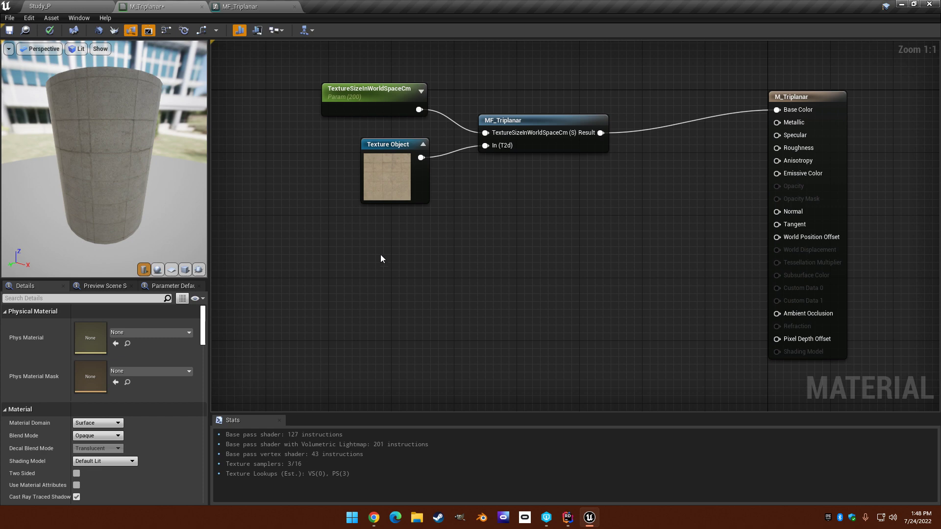
right_click(386, 228)
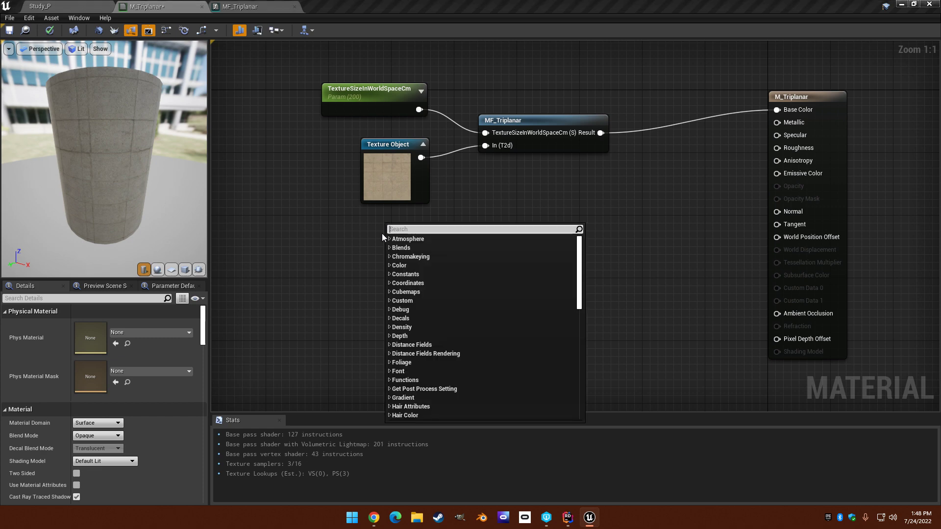
type("texture object")
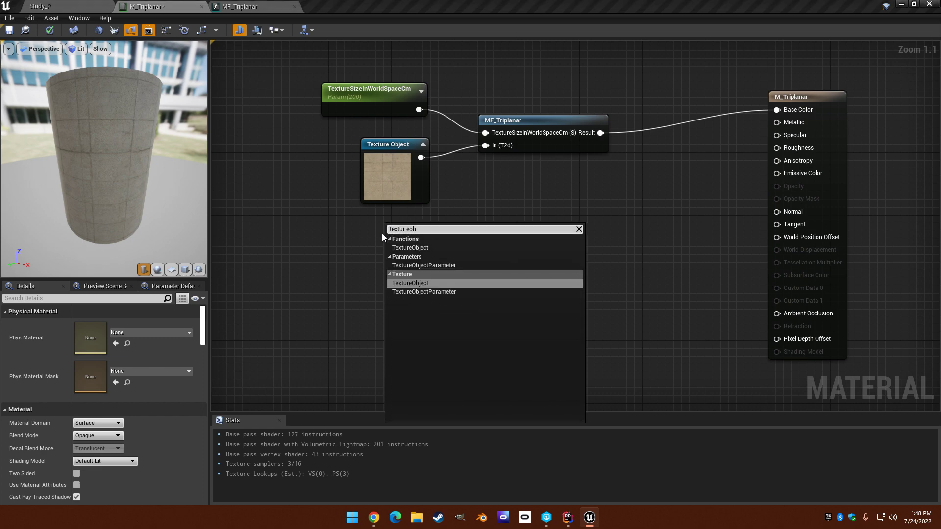
key("Return")
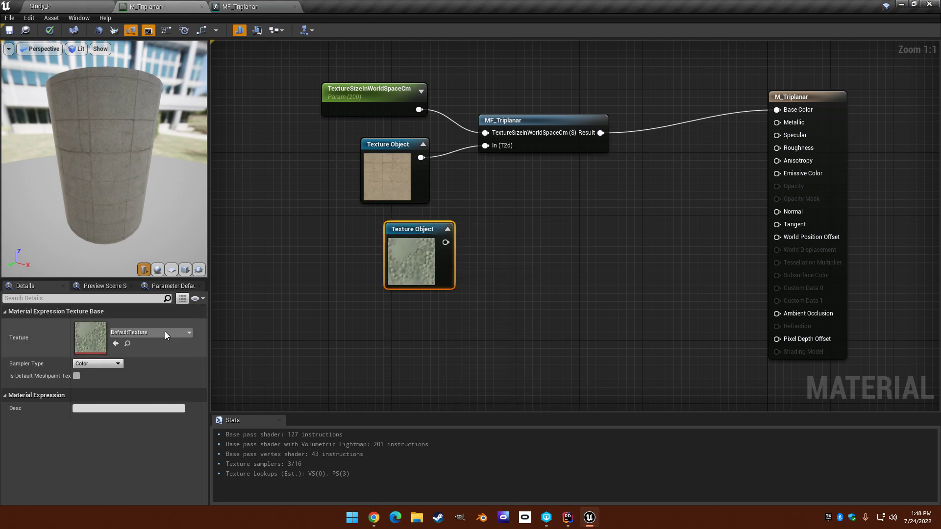
left_click(165, 331)
type("default normal")
key("Down")
key("Return")
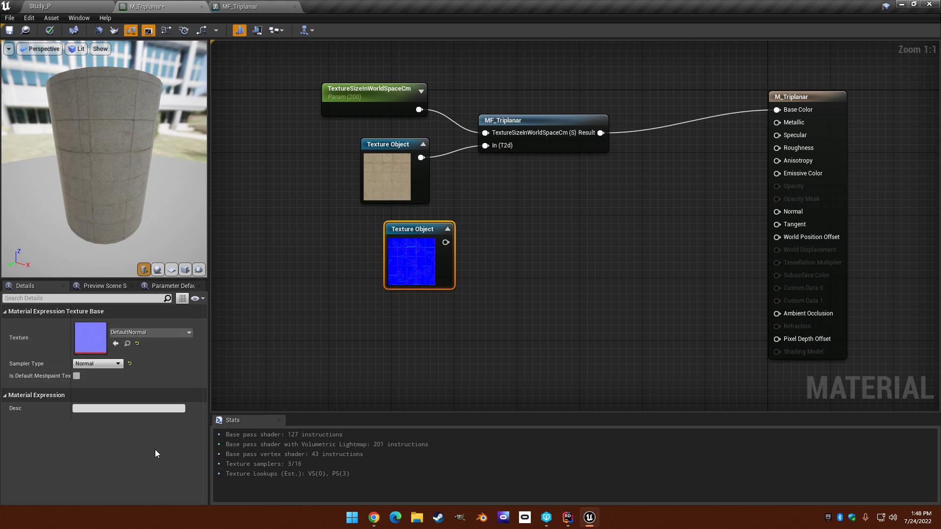
left_click_drag(429, 234, 404, 228)
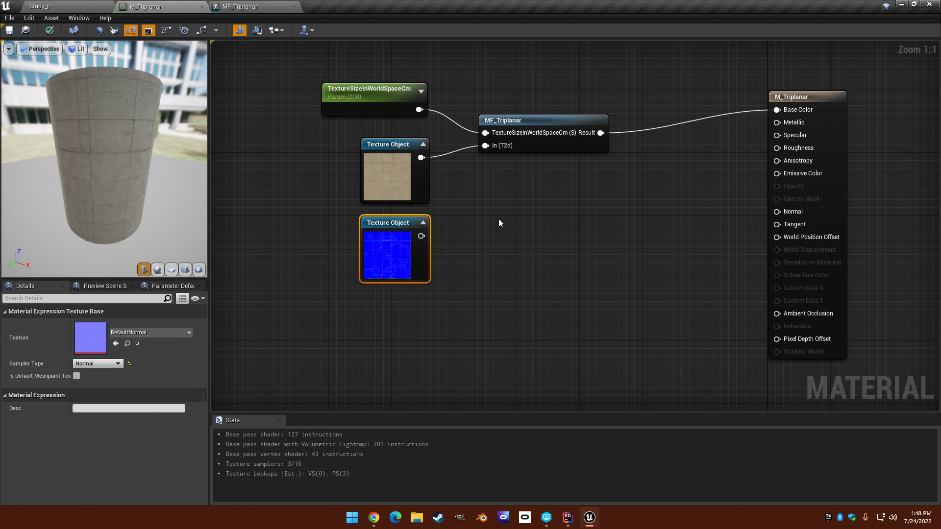
Duplicate the MF_Triplanar node and place the copy beside the DefaultNormal Texture Object.
left_click(542, 281)
left_click(501, 122)
key("ctrl+w")
left_click_drag(620, 151, 534, 220)
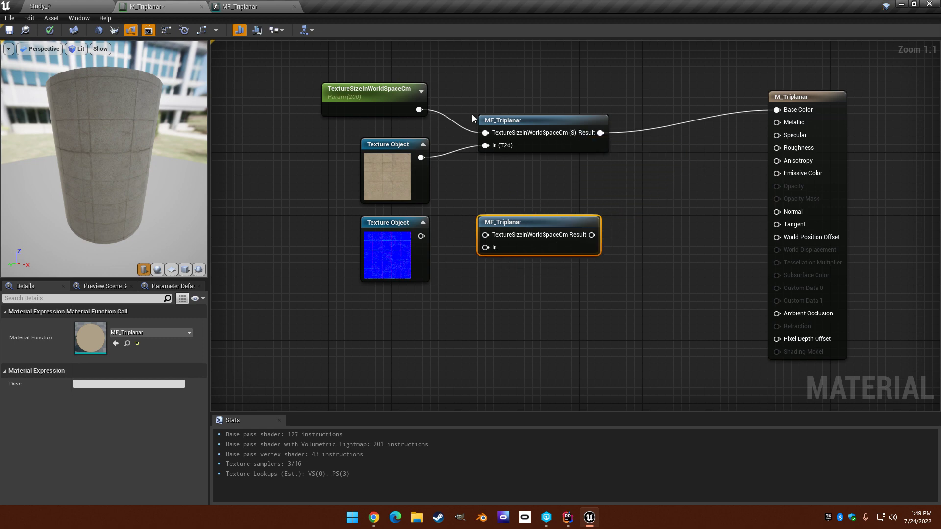
Connect the size parameter and the normal Texture Object to the second MF_Triplanar, and its Result to Normal.
left_click_drag(419, 109, 485, 235)
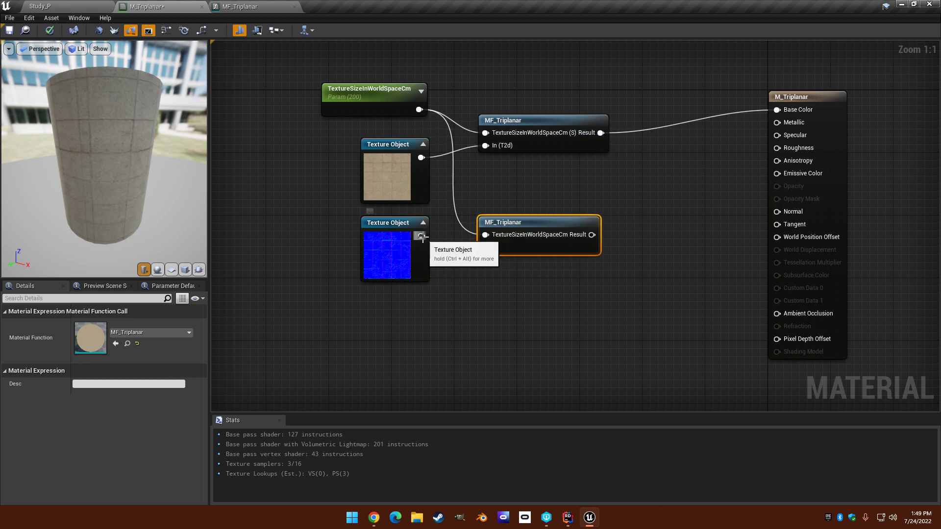
left_click_drag(421, 236, 485, 247)
left_click_drag(593, 235, 777, 211)
Enlarge the material preview, switch its shape to a sphere and inspect the tiled surface from several angles.
left_click_drag(69, 150, 132, 188)
left_click_drag(81, 113, 92, 95)
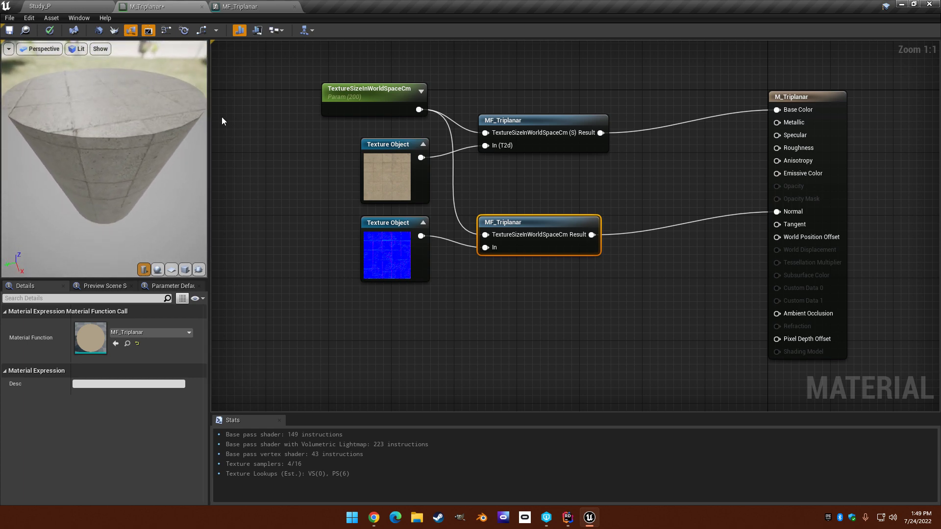
left_click_drag(210, 126, 332, 126)
scroll(188, 100, "up", 3)
scroll(189, 101, "down", 6)
left_click_drag(189, 101, 189, 67)
left_click(279, 269)
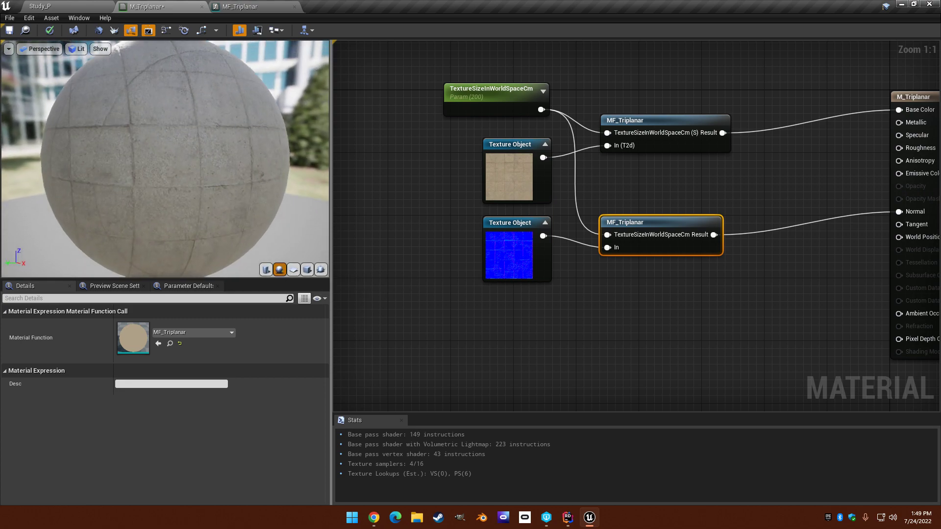
mouse_move(165, 159)
left_mouse_down()
mouse_move(116, 169)
mouse_move(95, 191)
mouse_move(145, 187)
mouse_move(152, 164)
left_mouse_up()
right_click_drag(152, 164, 152, 181)
left_click_drag(152, 181, 171, 179)
Duplicate MF_Triplanar again and place the third copy below the normal one.
right_click_drag(613, 269, 554, 238)
right_click_drag(502, 269, 501, 297)
key("ctrl+w")
left_click_drag(639, 262, 597, 290)
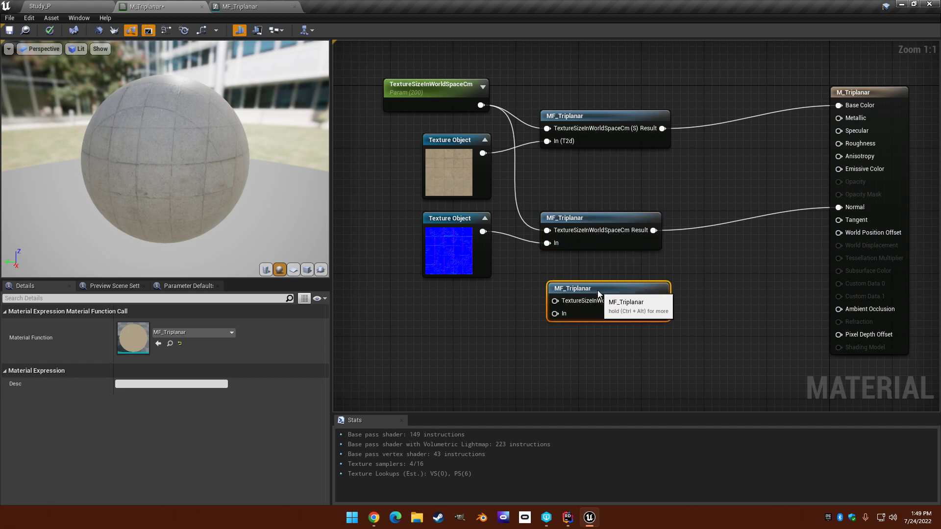
Add a third Texture Object below the DefaultNormal one.
right_click_drag(418, 310, 442, 249)
right_click(440, 257)
type("texture obj")
key("Return")
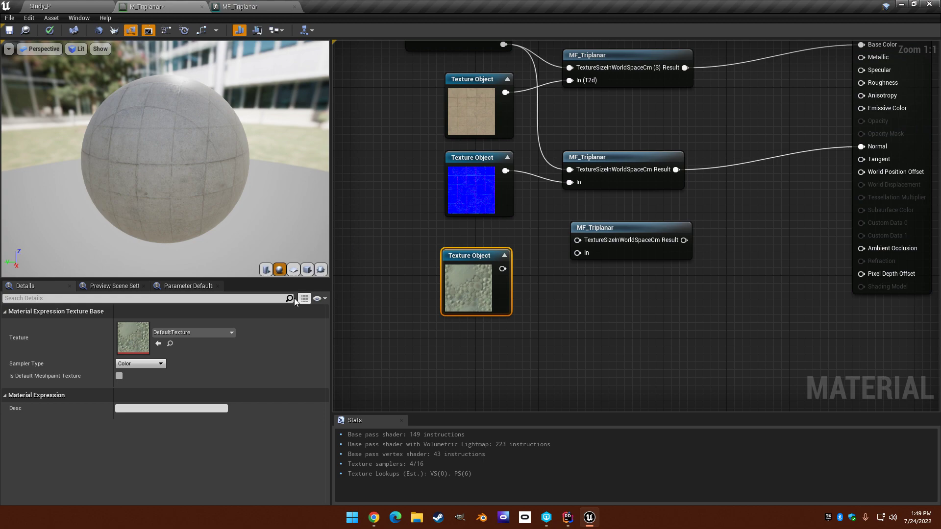
Find the T_Default_ORM texture among the default textures and assign it to the third Texture Object.
left_click(213, 332)
type("default ro")
key("BackSpace")
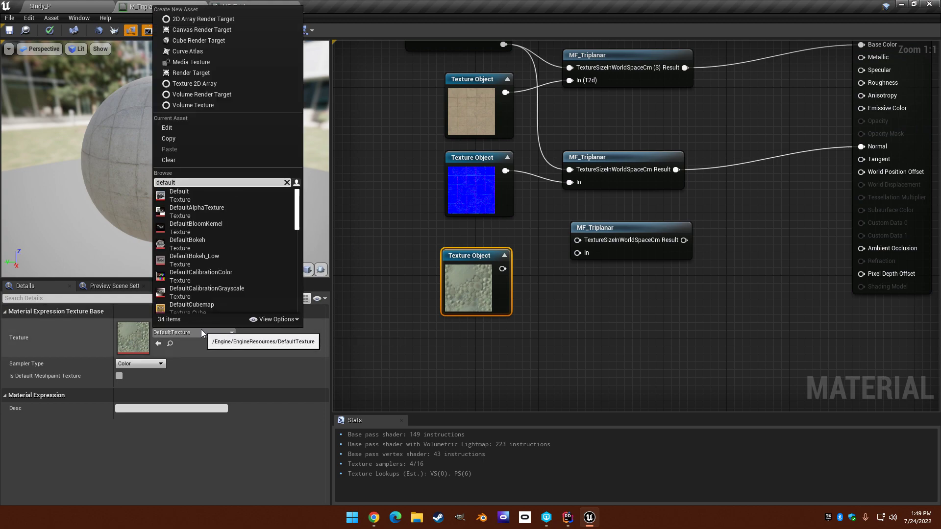
type("ro")
key("BackSpace")
key("BackSpace")
key("BackSpace")
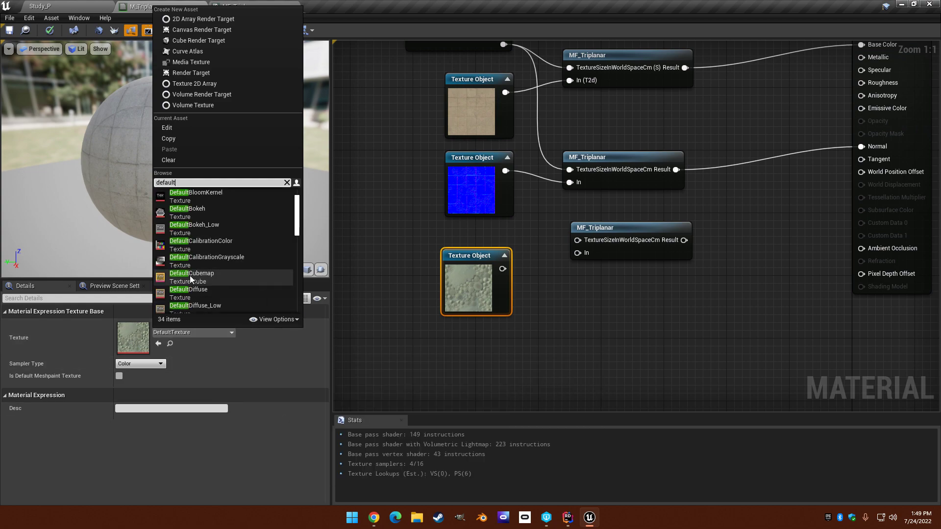
scroll(234, 260, "down", 6)
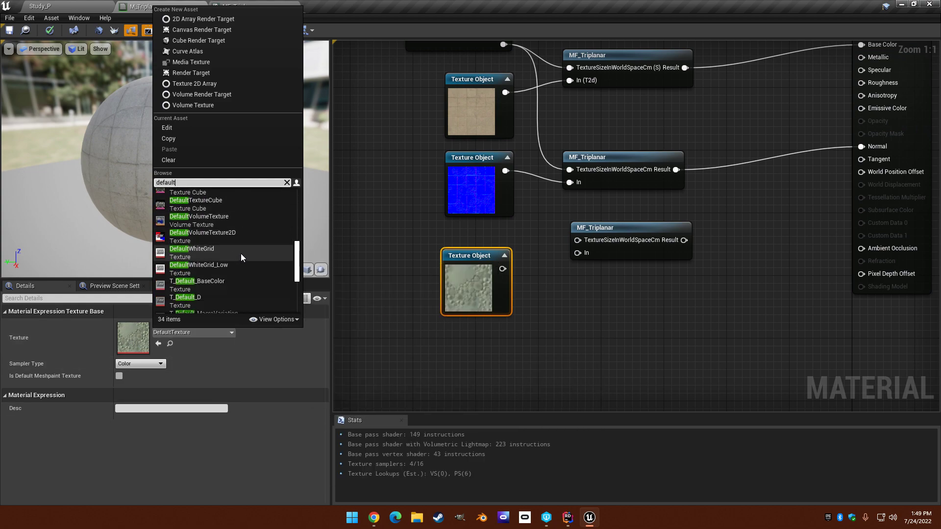
scroll(240, 254, "down", 8)
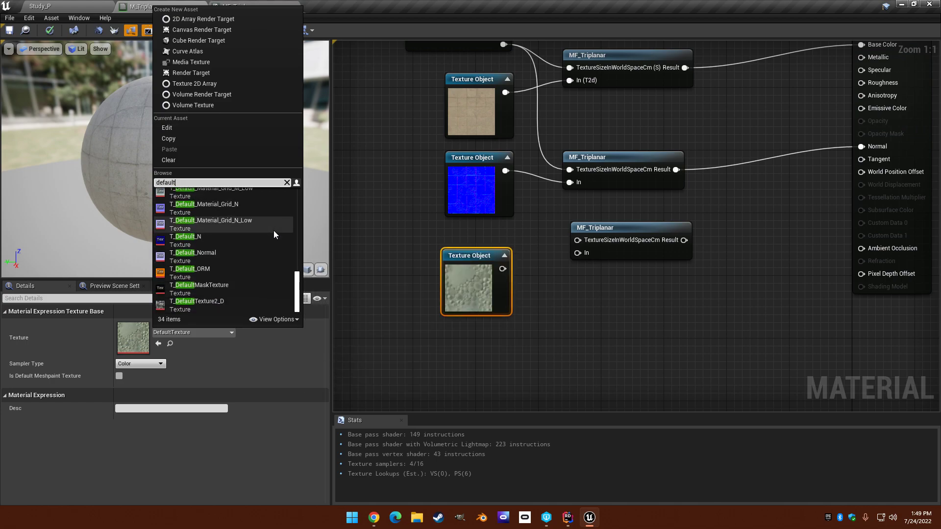
left_click(221, 270)
Delete the Texture Object that uses T_Default_ORM.
right_click_drag(389, 206, 347, 182)
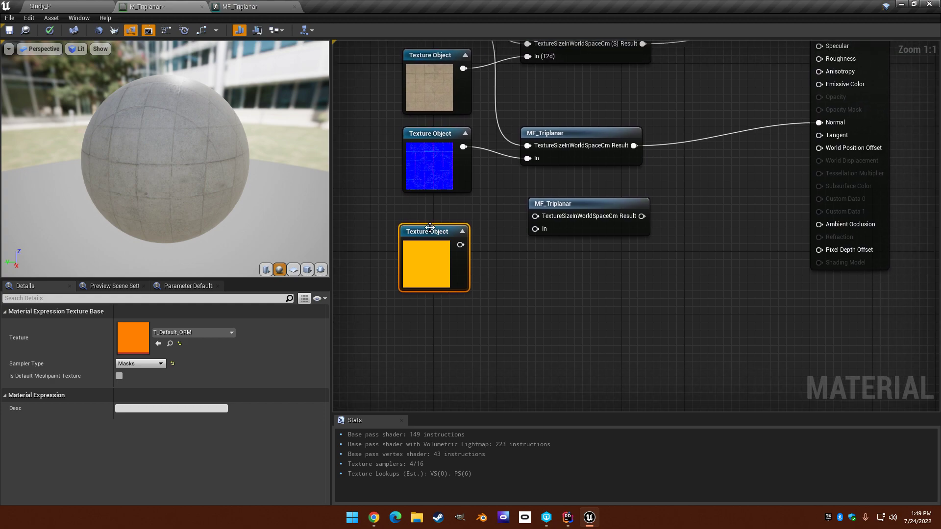
right_click_drag(486, 220, 478, 292)
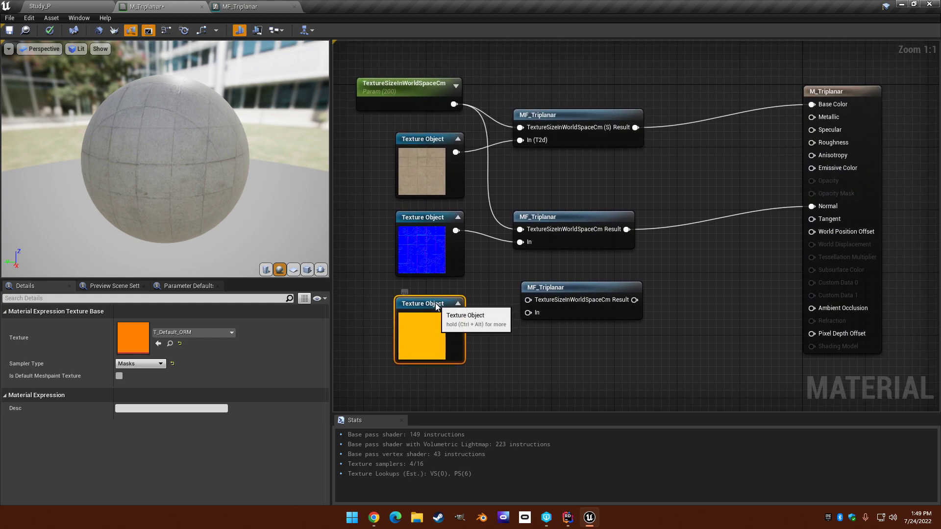
key("Delete")
Align the unconnected MF_Triplanar node directly below the normal map's MF_Triplanar.
right_click_drag(514, 250, 451, 286)
left_click_drag(497, 325, 486, 311)
right_click_drag(530, 296, 618, 244)
right_click_drag(653, 203, 633, 258)
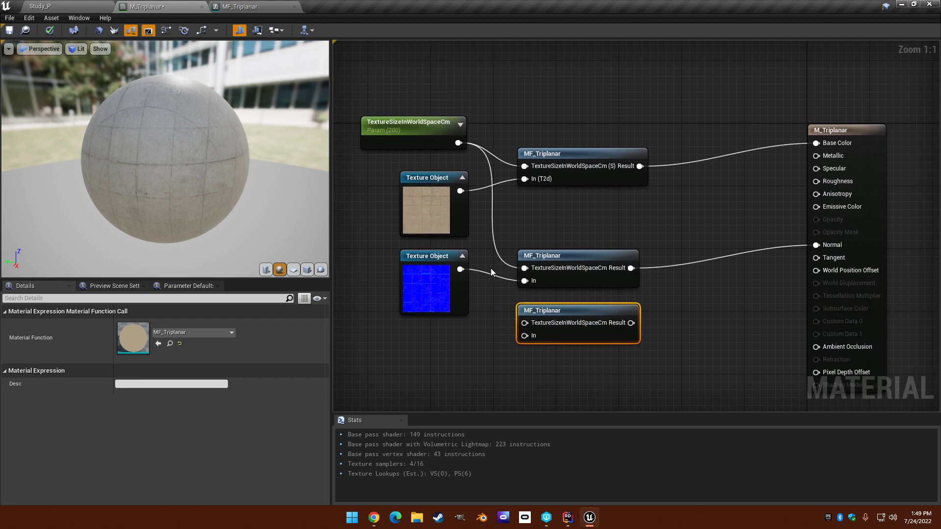
Open the MF_Triplanar function to review its sampling and blending graph, and return to M_Triplanar.
right_click_drag(496, 263, 496, 222)
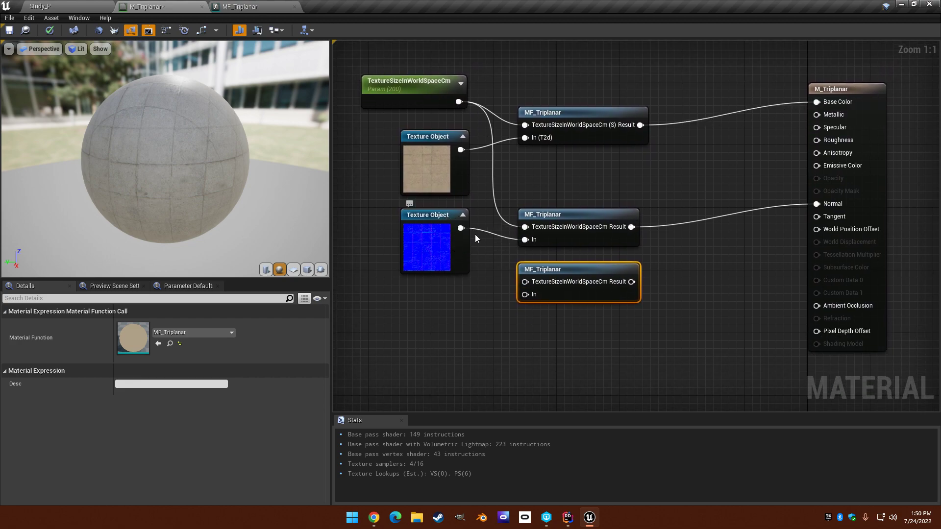
right_click_drag(524, 255, 522, 301)
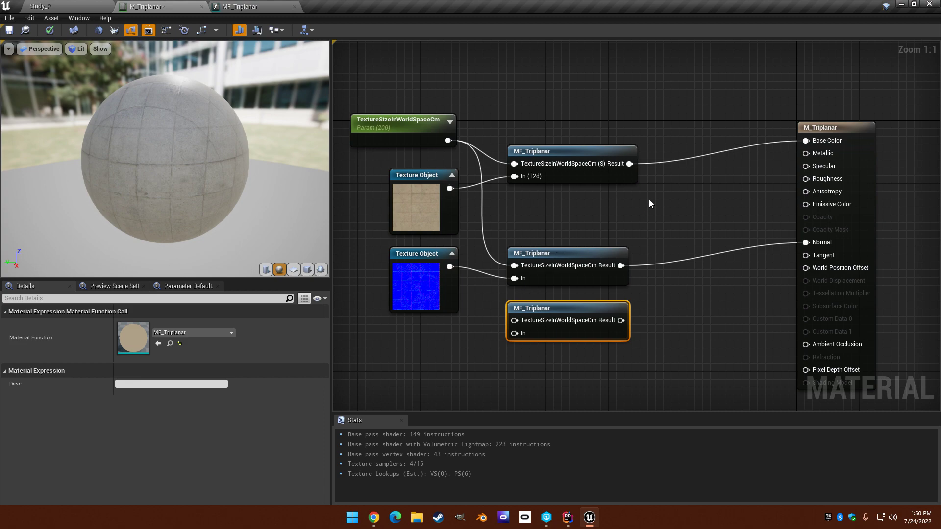
right_click_drag(650, 200, 652, 161)
double_click(551, 113)
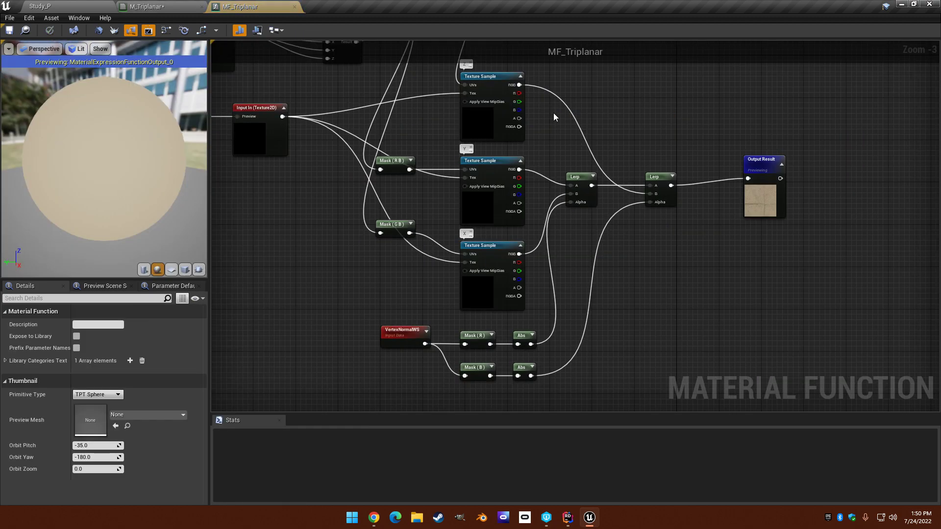
right_click_drag(477, 202, 566, 298)
left_click(182, 8)
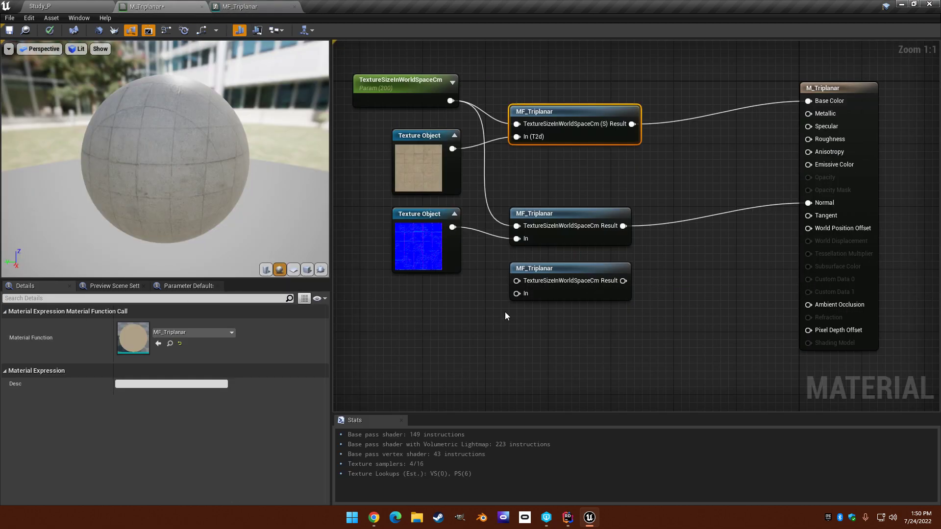
left_click(525, 329)
scroll(525, 346, "up", 2)
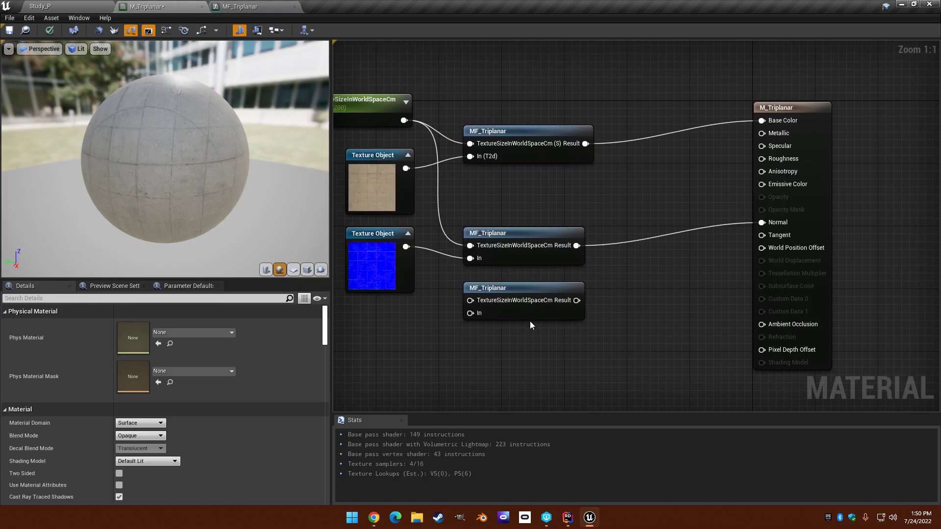
right_click_drag(449, 192, 502, 200)
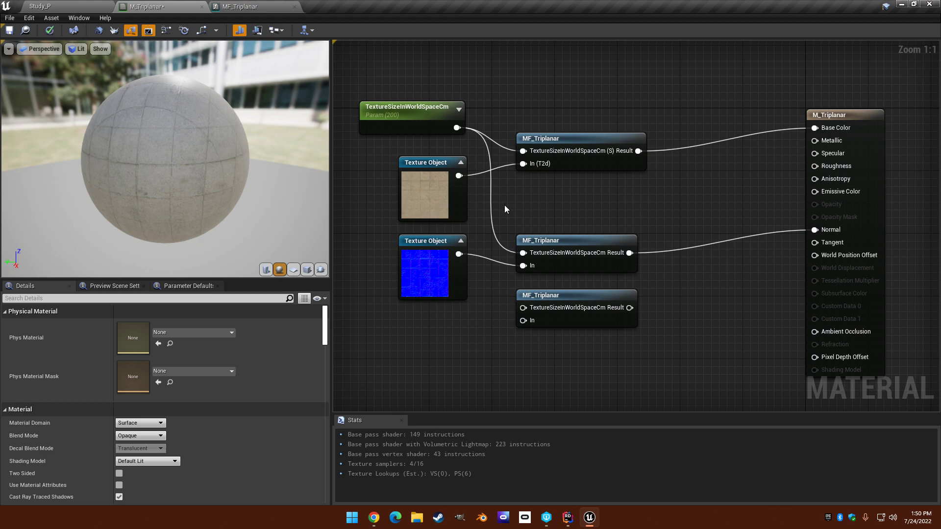
mouse_move(627, 123)
right_mouse_down()
mouse_move(609, 147)
mouse_move(616, 136)
right_mouse_up()
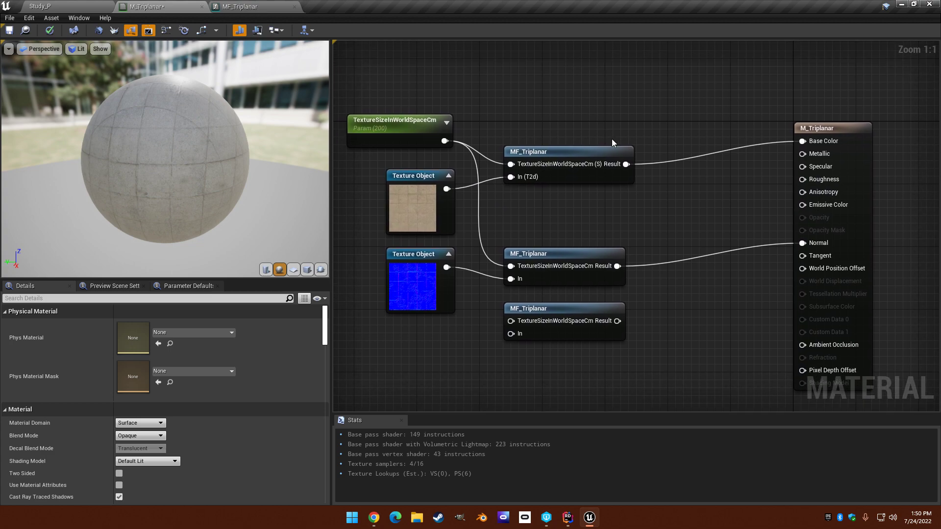